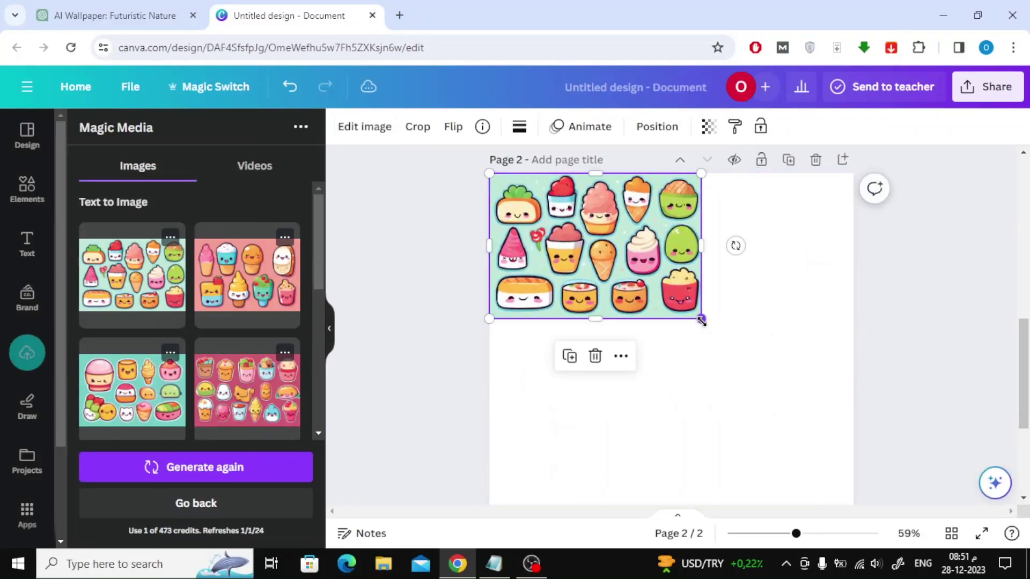
Enlarge the food sticker sheet on page 2 from its corner handle
left_click_drag(702, 320, 829, 452)
scroll(899, 323, "down", 2)
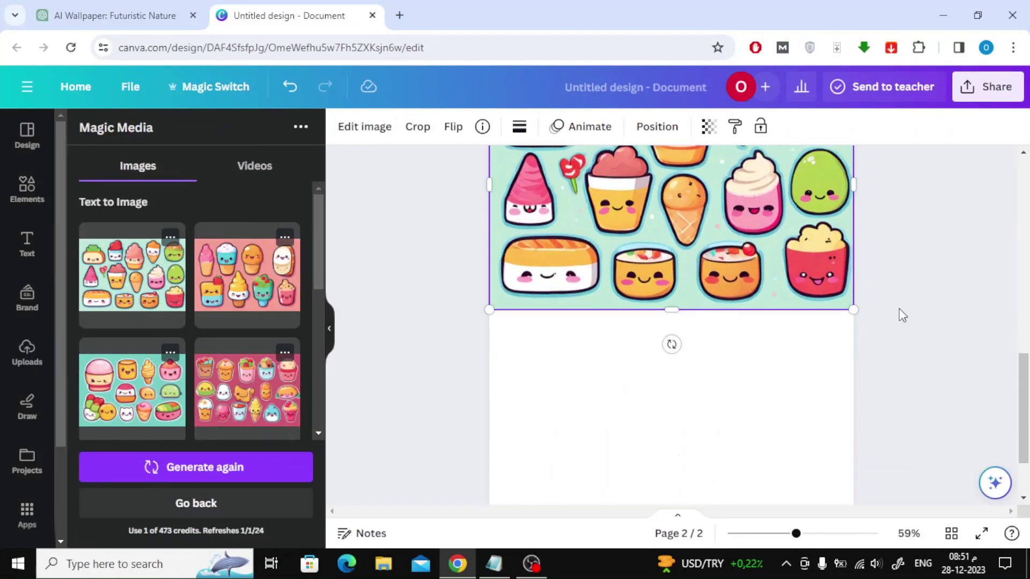
scroll(899, 309, "down", 1)
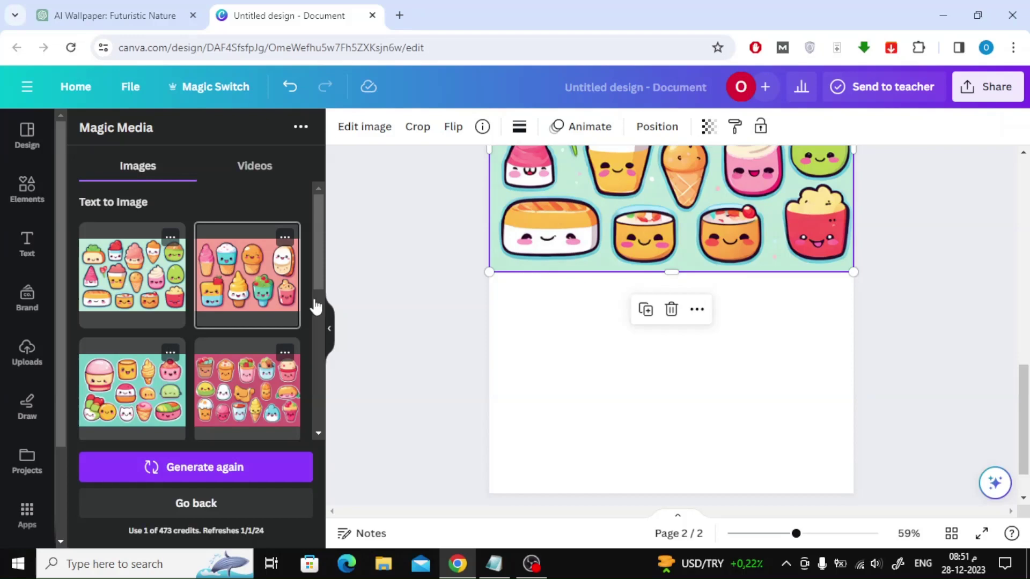
Add the pink ice-cream sticker image below the sheet and enlarge it
left_click(247, 274)
left_click_drag(671, 301, 596, 383)
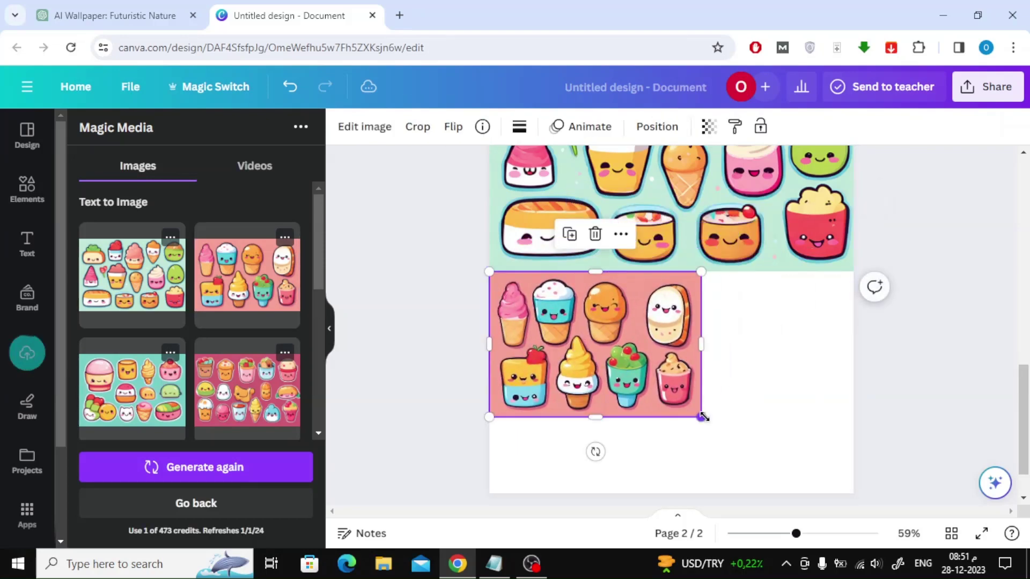
left_click_drag(702, 416, 814, 493)
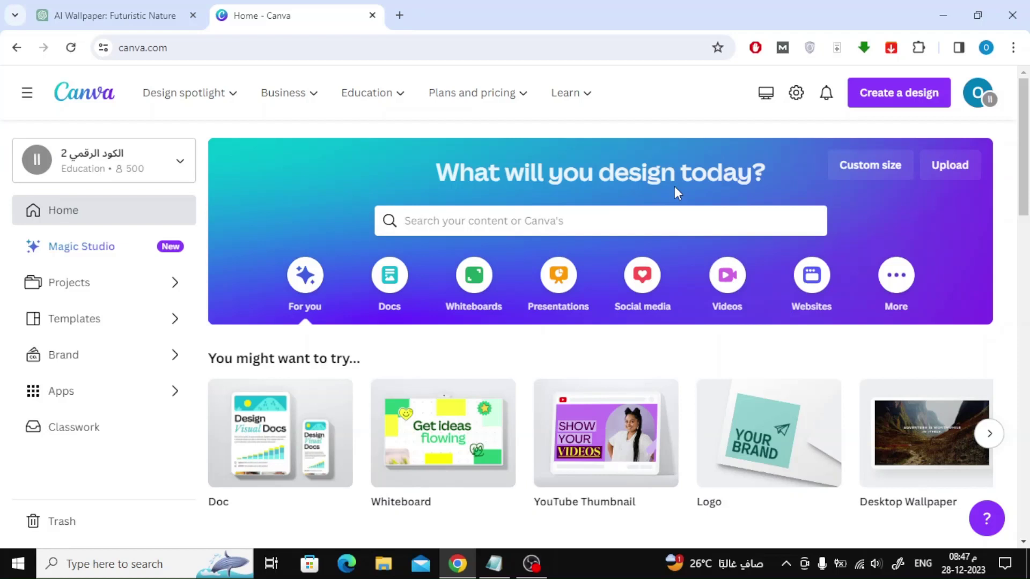
Start a new design and search for the US Letter document size
left_click(893, 96)
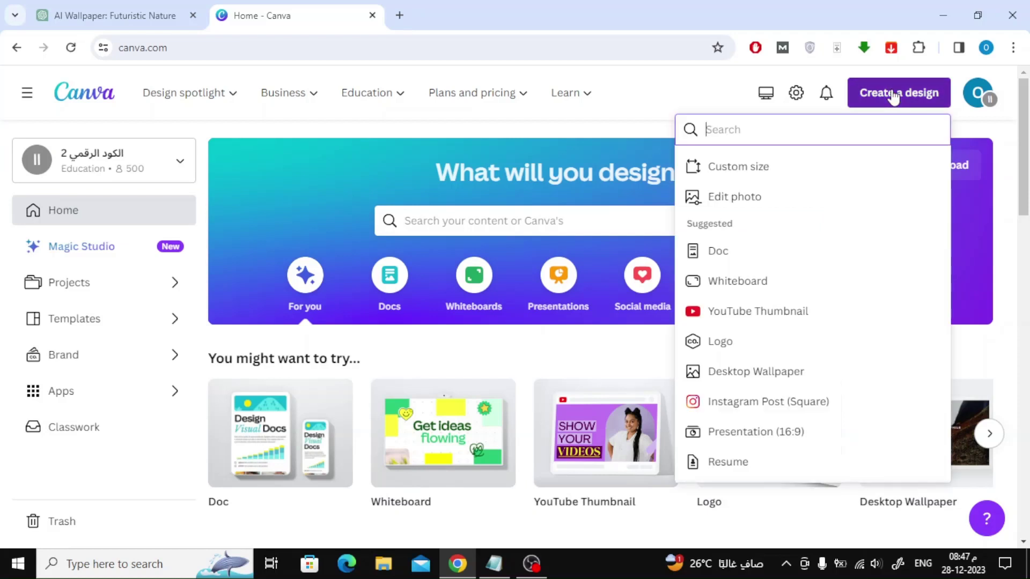
type("us")
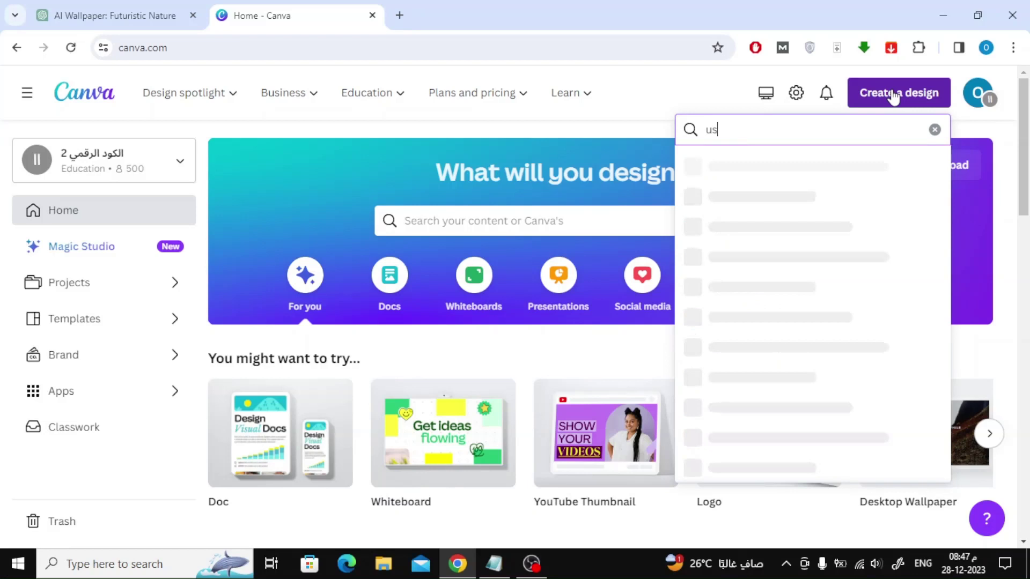
type(" lett")
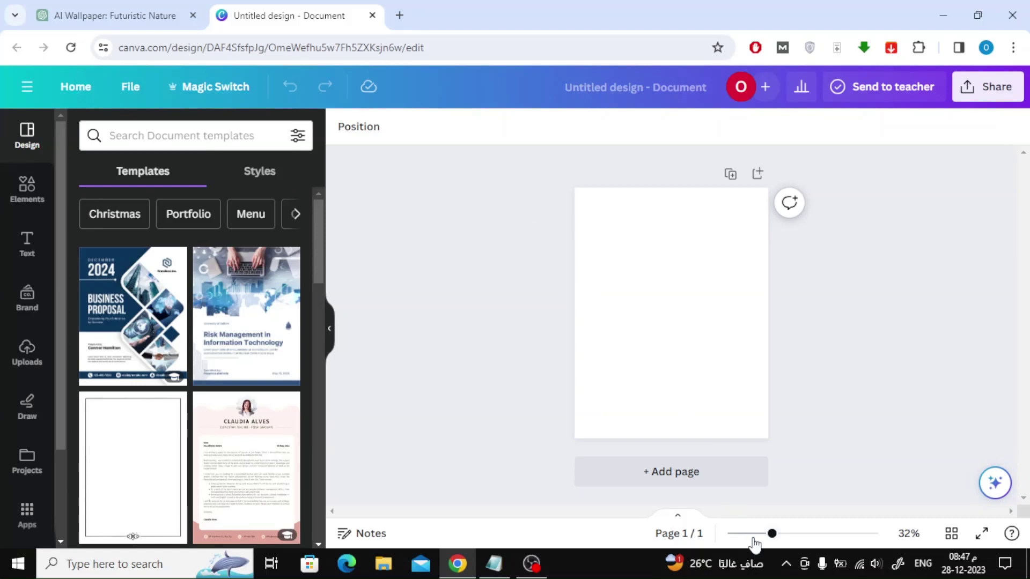
Zoom the blank page to 49% and open Magic Media from the Apps panel
left_click_drag(779, 537, 797, 537)
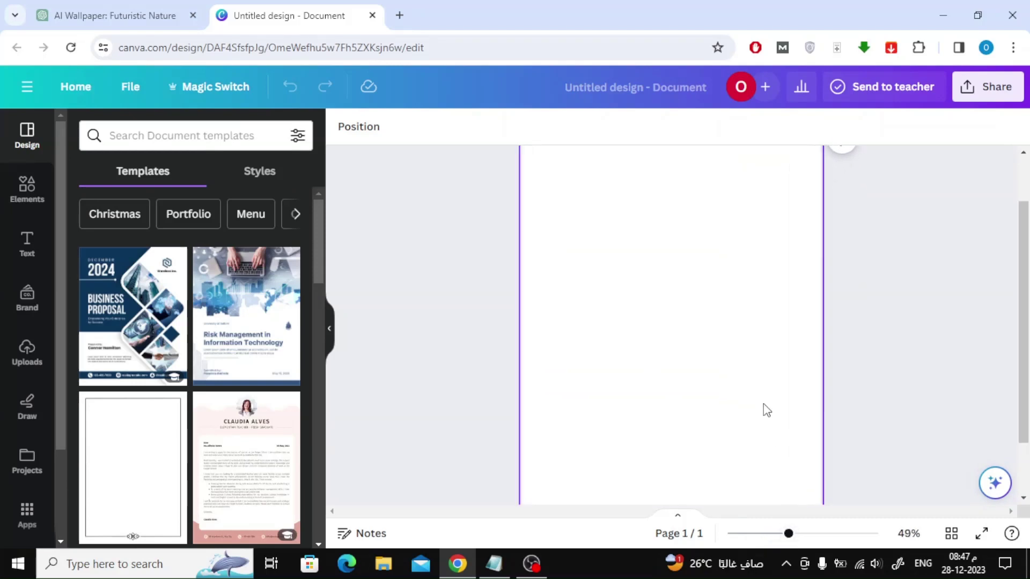
left_click(27, 516)
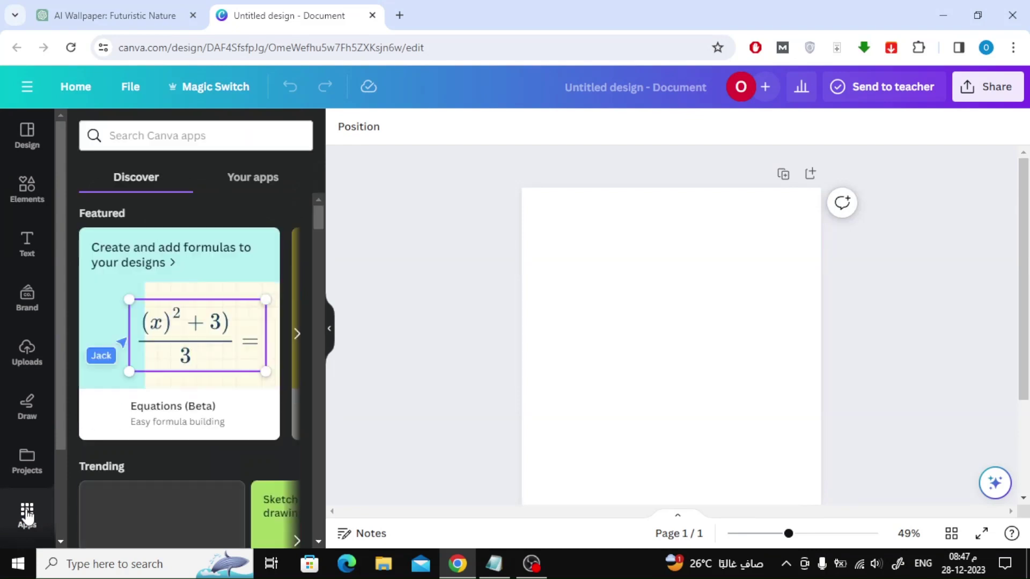
scroll(213, 305, "down", 3)
scroll(213, 304, "down", 3)
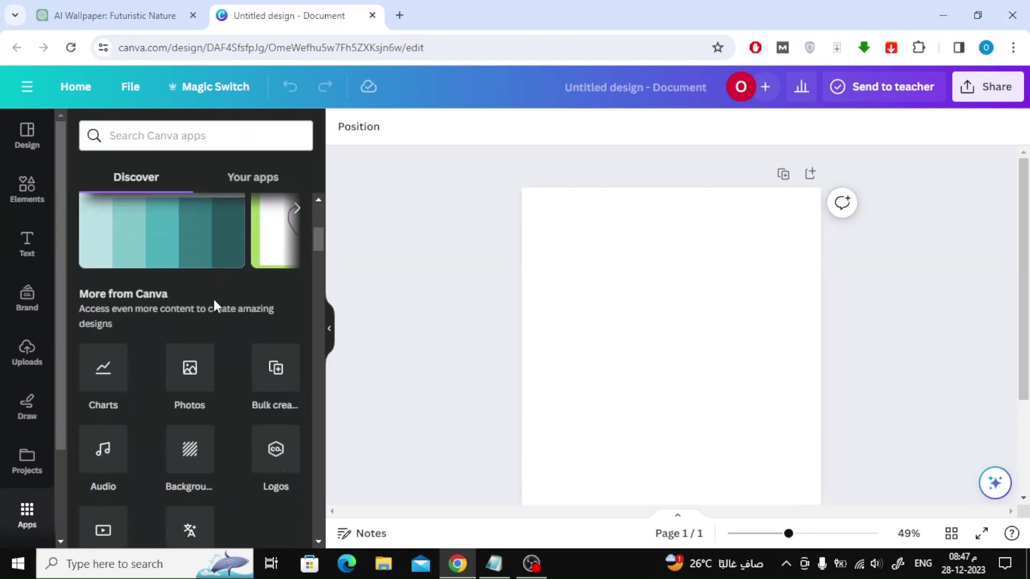
scroll(214, 303, "down", 2)
scroll(214, 304, "down", 2)
scroll(214, 303, "down", 1)
scroll(214, 303, "down", 2)
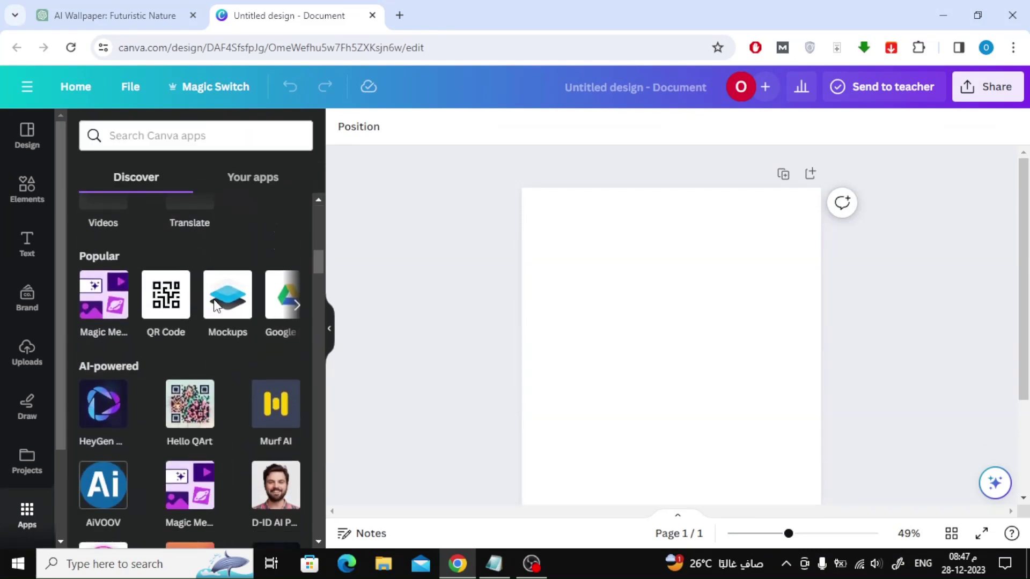
left_click(109, 313)
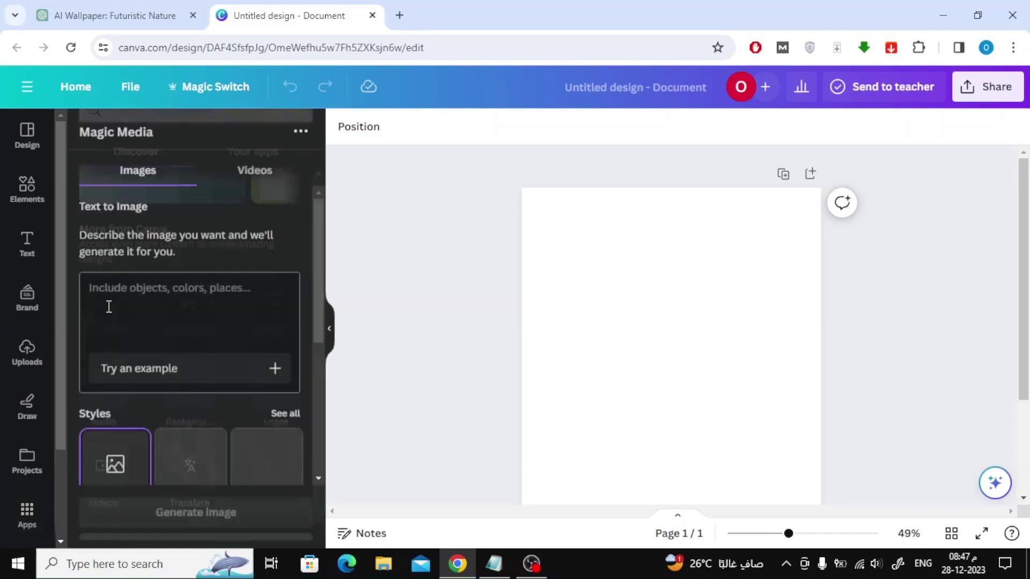
scroll(163, 268, "down", 2)
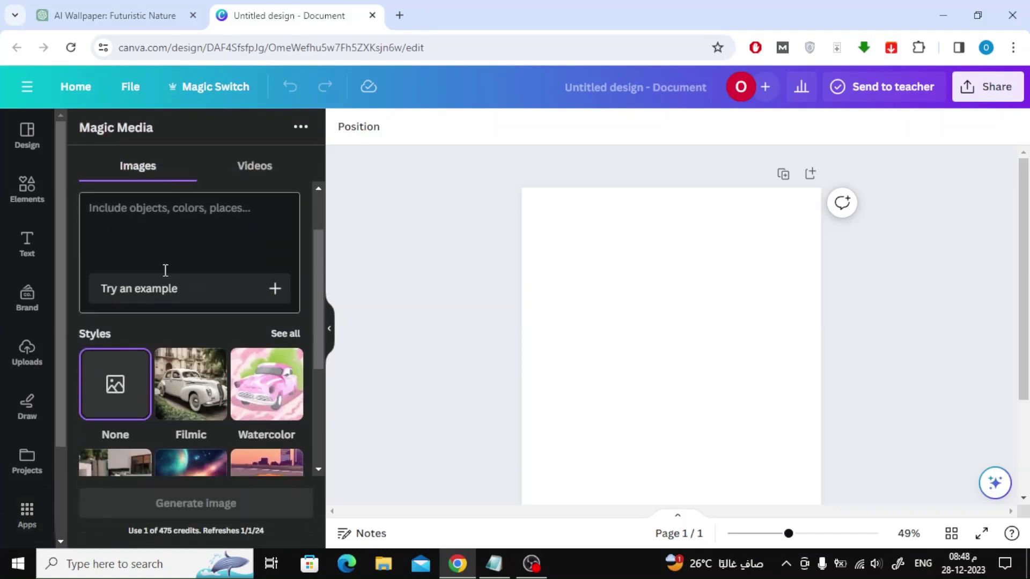
scroll(183, 289, "up", 2)
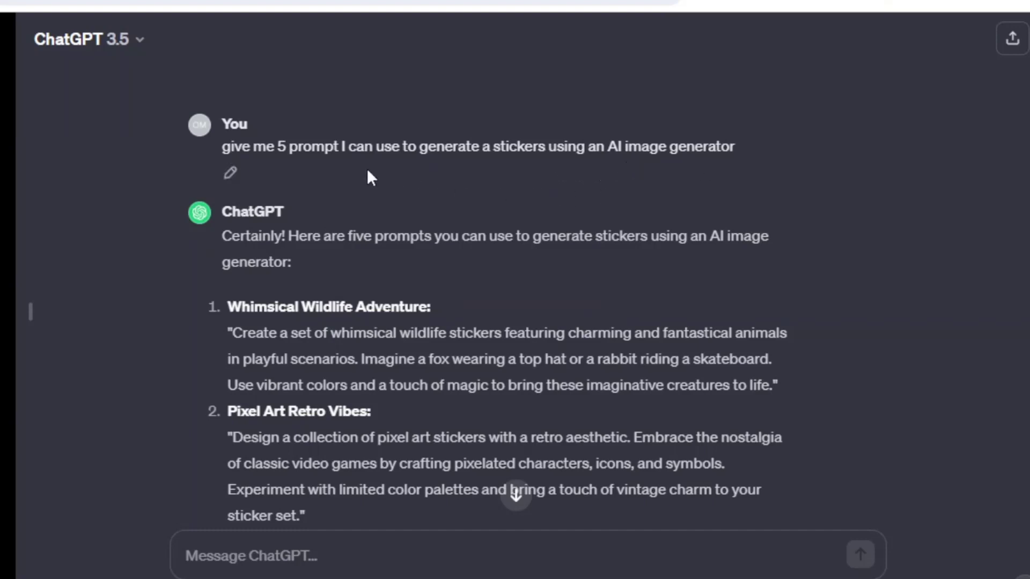
Highlight the 'Whimsical Wildlife Adventure' prompt text in ChatGPT's reply
scroll(328, 316, "down", 3)
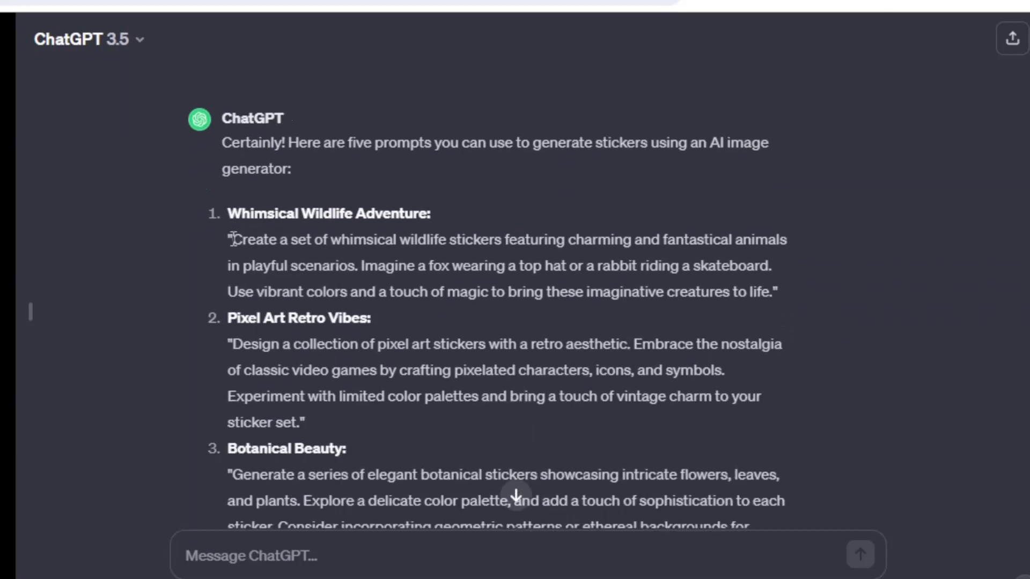
mouse_move(248, 240)
left_mouse_down()
mouse_move(377, 263)
mouse_move(723, 287)
left_mouse_up()
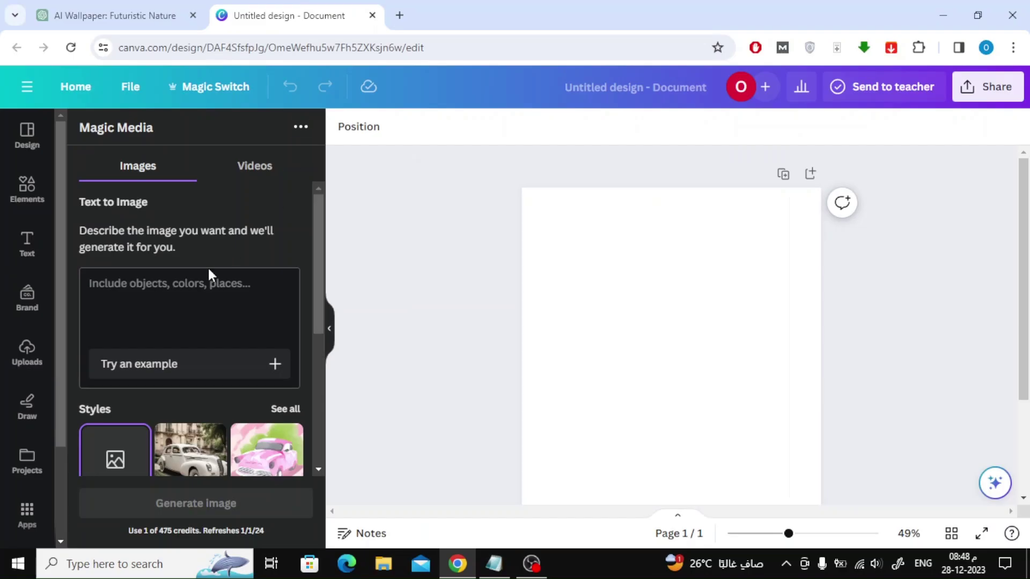
Paste the wildlife prompt into Magic Media and choose the Playful style
left_click(208, 274)
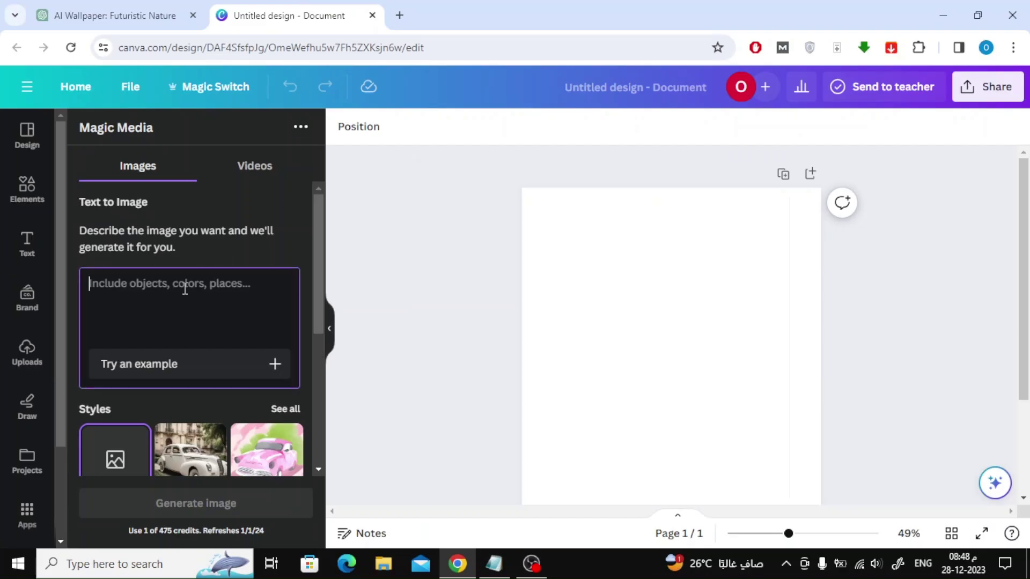
key("ctrl+v")
scroll(253, 242, "down", 2)
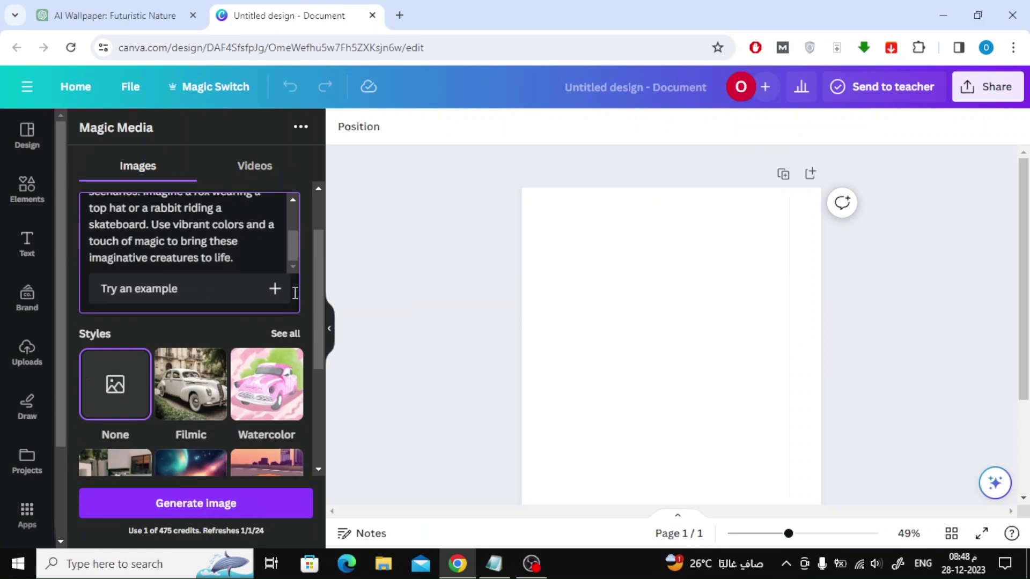
left_click(284, 335)
scroll(284, 331, "down", 2)
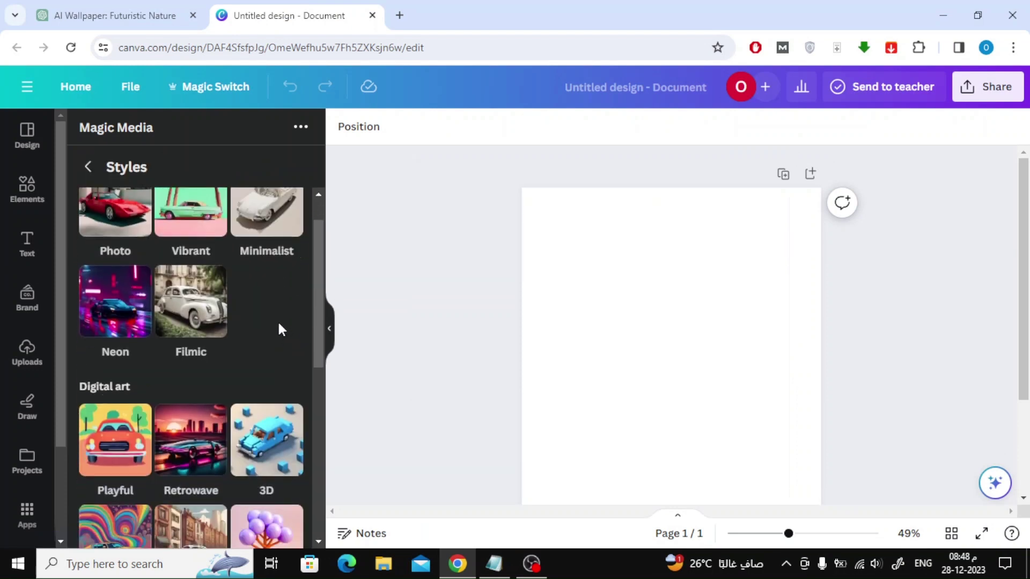
scroll(265, 287, "down", 3)
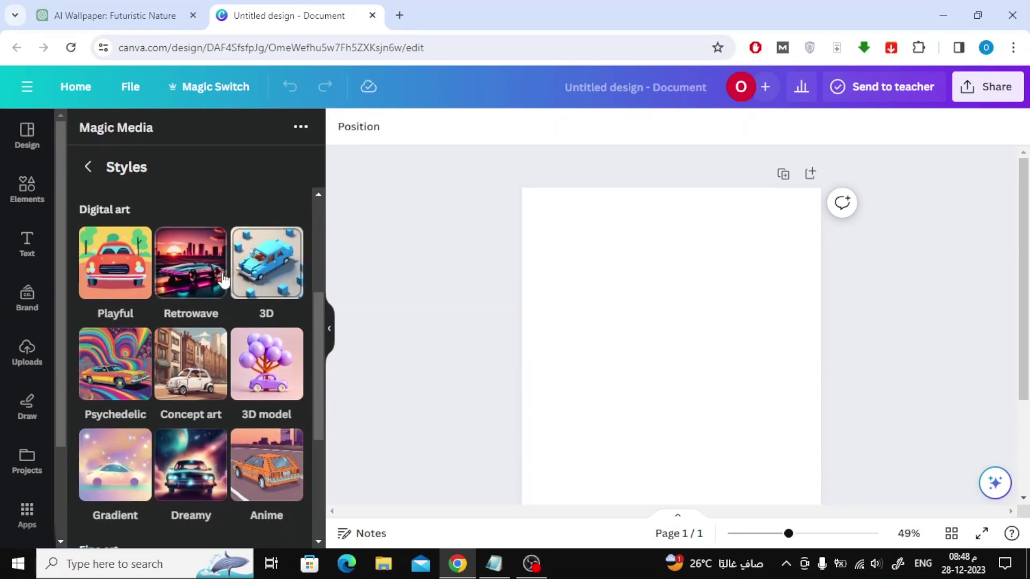
left_click(128, 284)
left_click(121, 285)
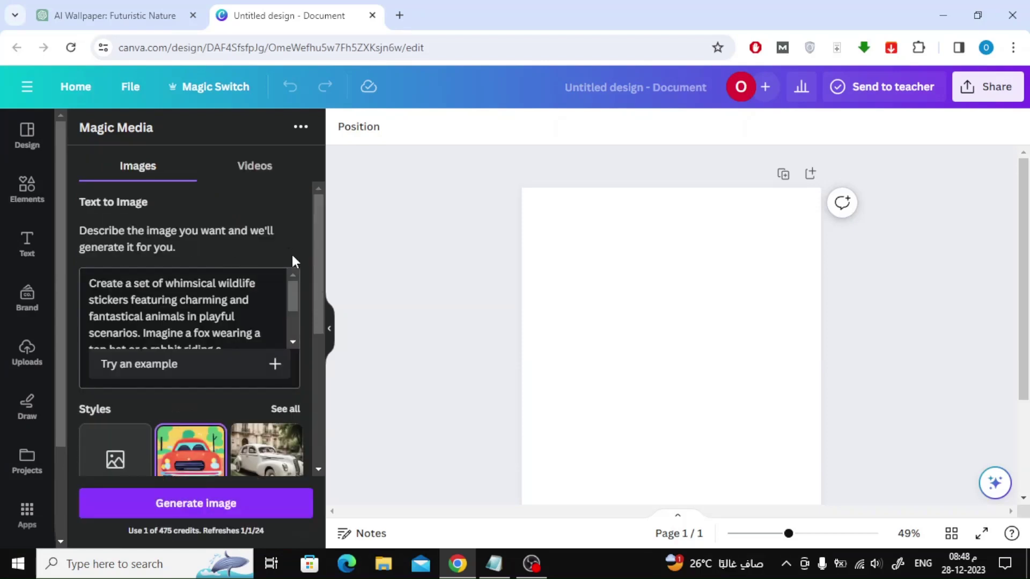
Set the Landscape aspect ratio and generate the images
scroll(291, 253, "down", 3)
scroll(300, 322, "down", 2)
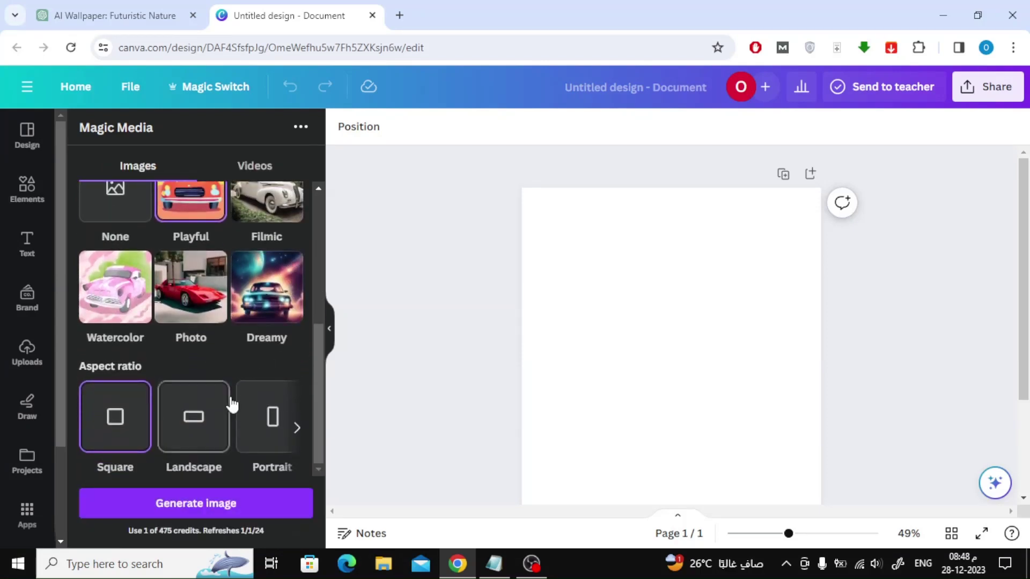
left_click(184, 418)
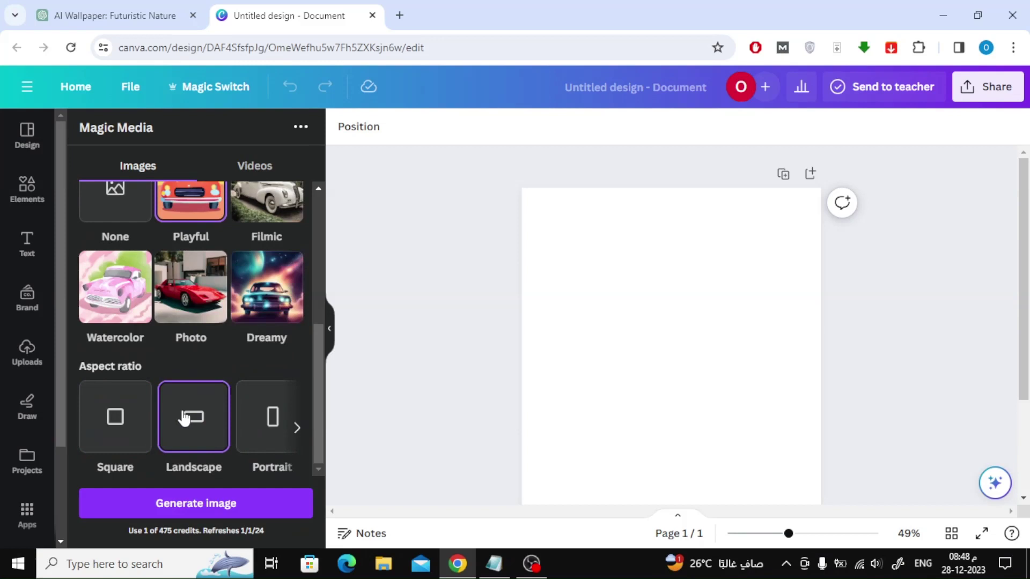
left_click(188, 505)
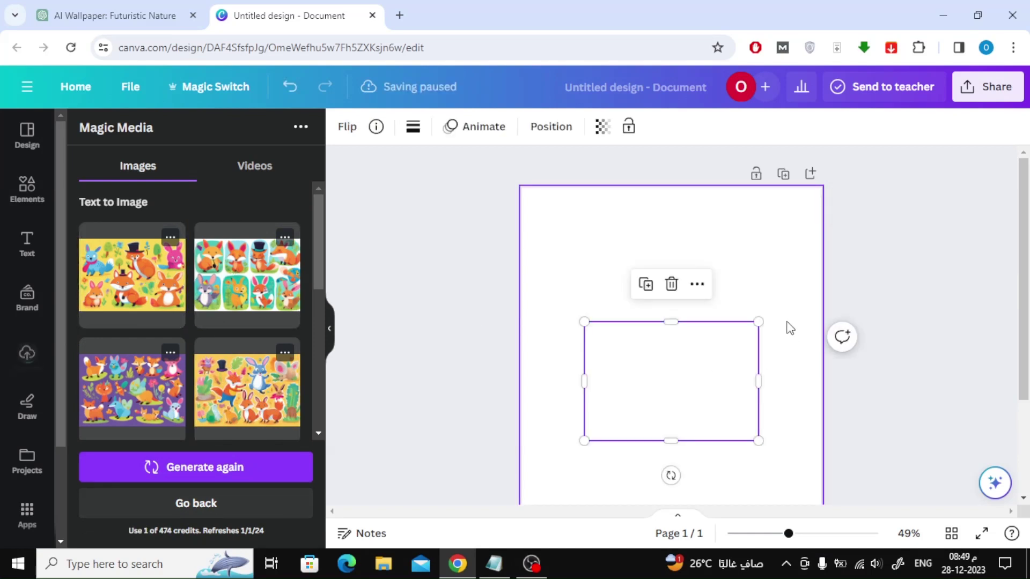
Move the first fox sticker image to the top-left and enlarge it
mouse_move(667, 400)
left_mouse_down()
mouse_move(632, 290)
mouse_move(601, 253)
left_mouse_up()
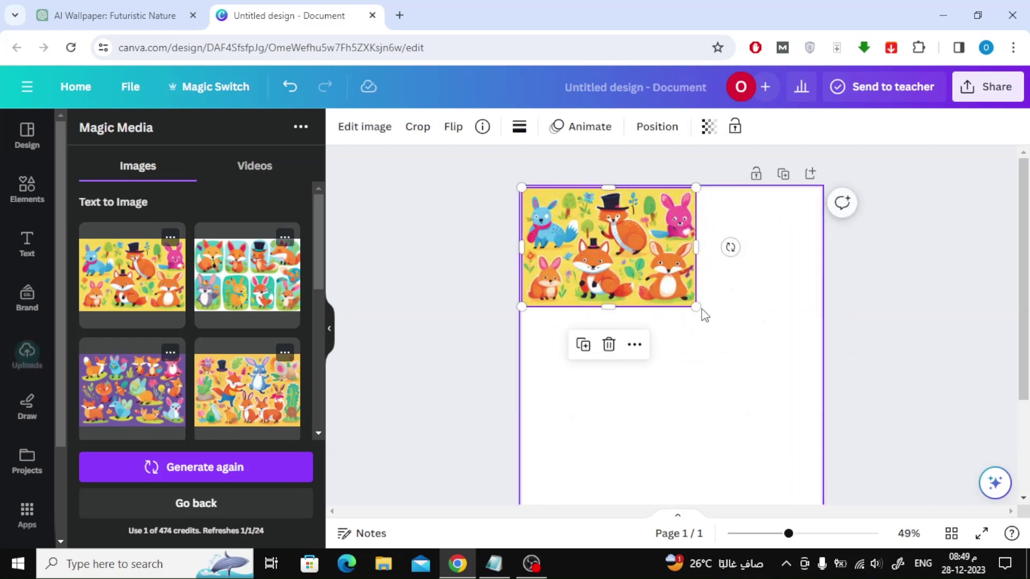
left_click_drag(696, 306, 826, 389)
scroll(669, 349, "down", 2)
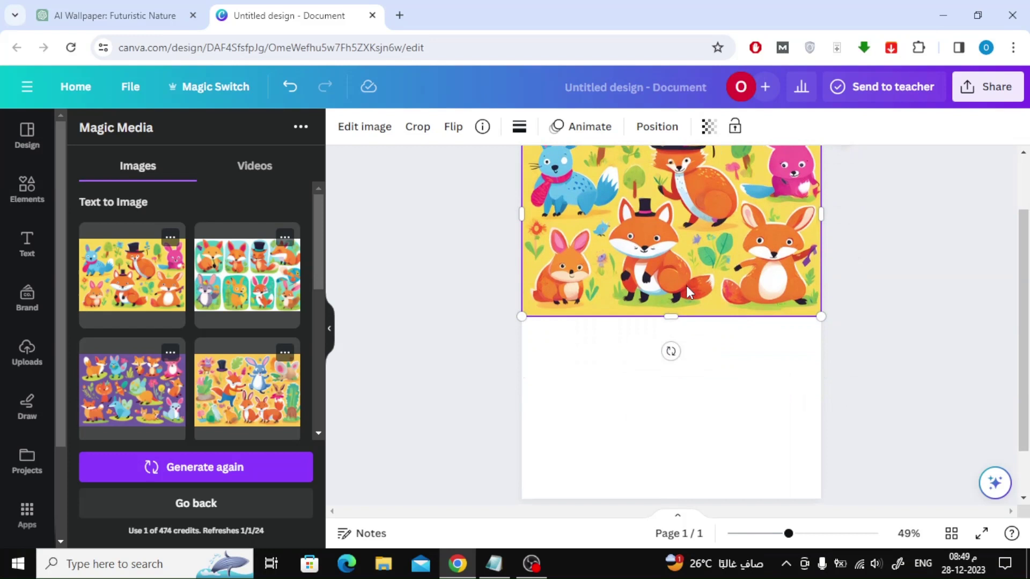
scroll(585, 321, "down", 2)
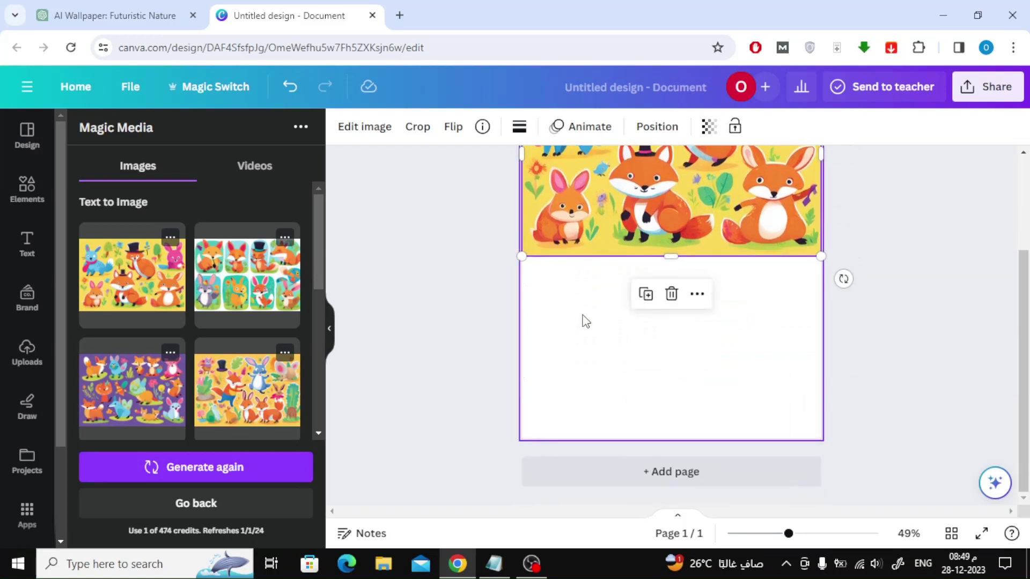
Add the fox-grid image below the first image and enlarge it to the page width
left_click(246, 274)
left_click_drag(686, 257, 624, 328)
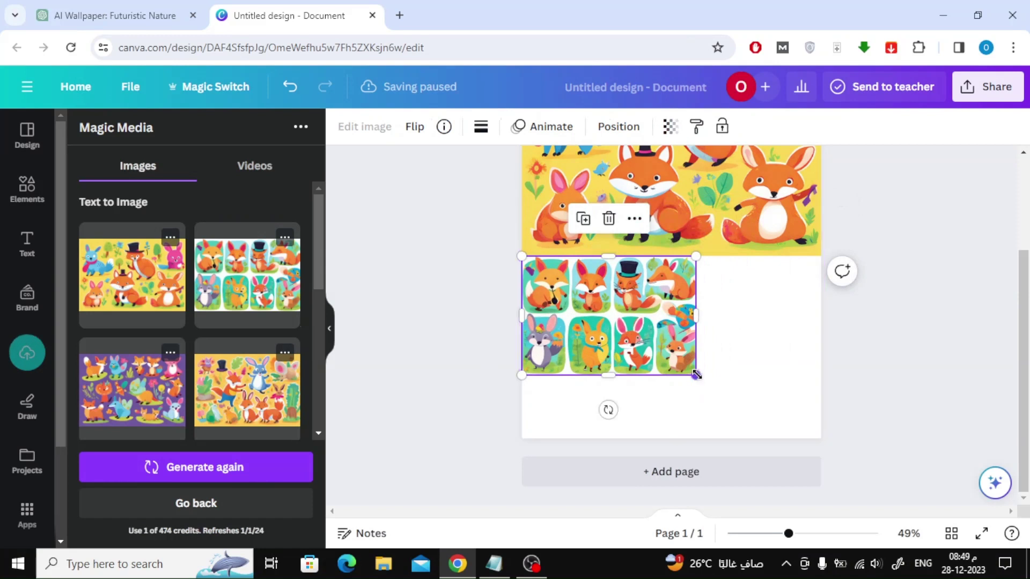
left_click_drag(695, 374, 784, 445)
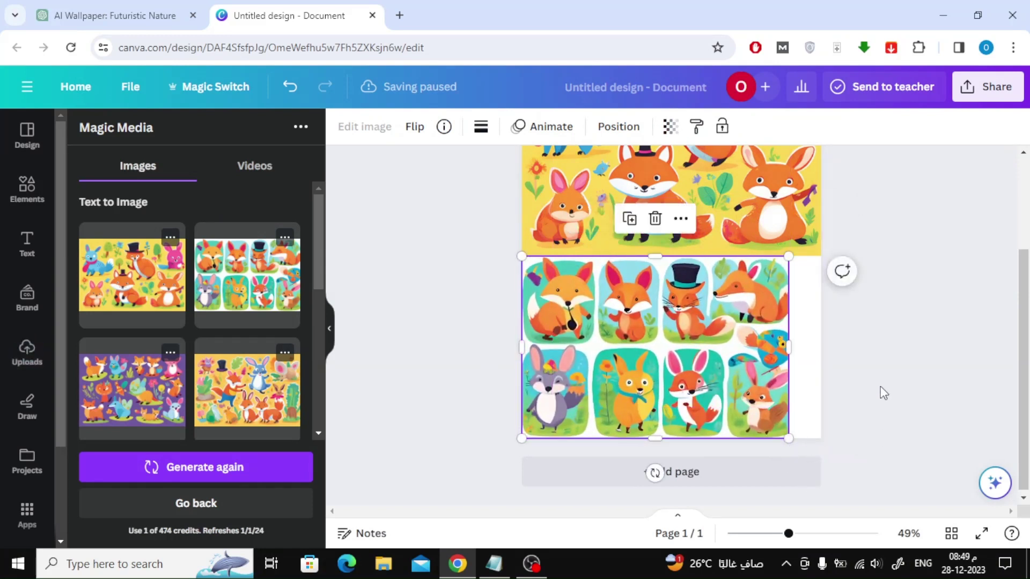
left_click(819, 475)
Inspect the stickers up close, then delete the fox-grid image
left_click_drag(788, 535, 808, 533)
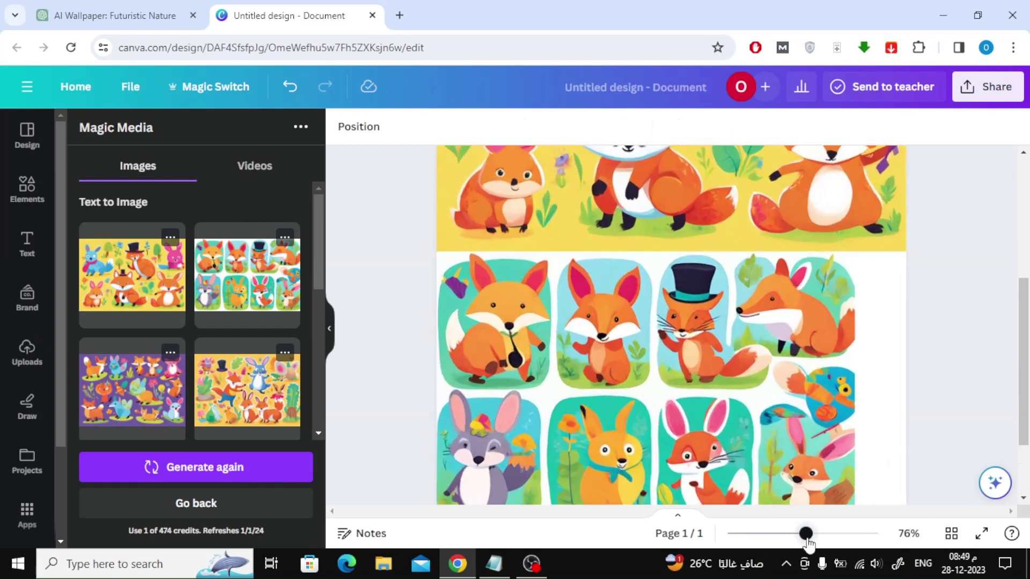
scroll(786, 398, "up", 3)
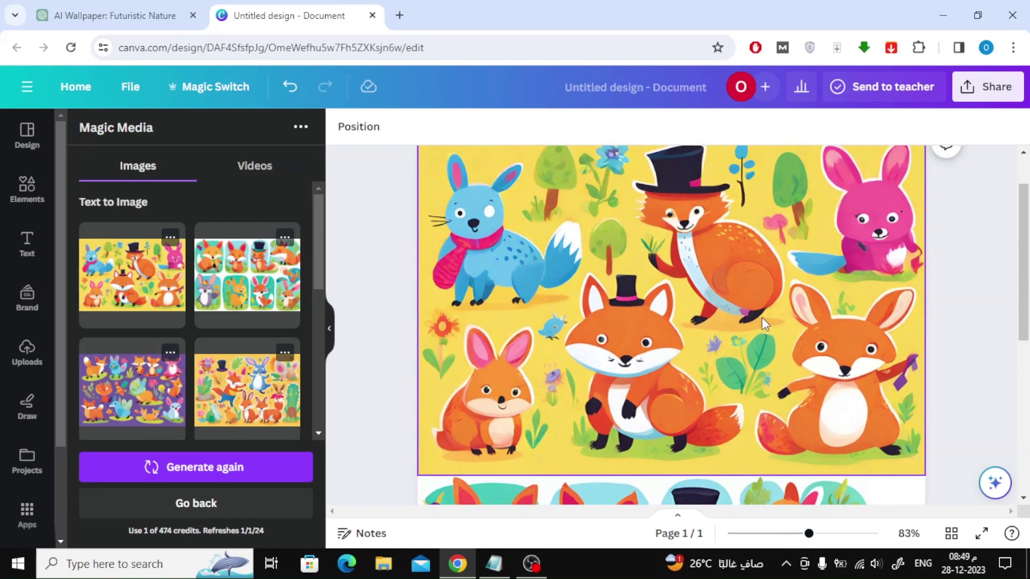
scroll(762, 317, "down", 3)
scroll(761, 319, "down", 3)
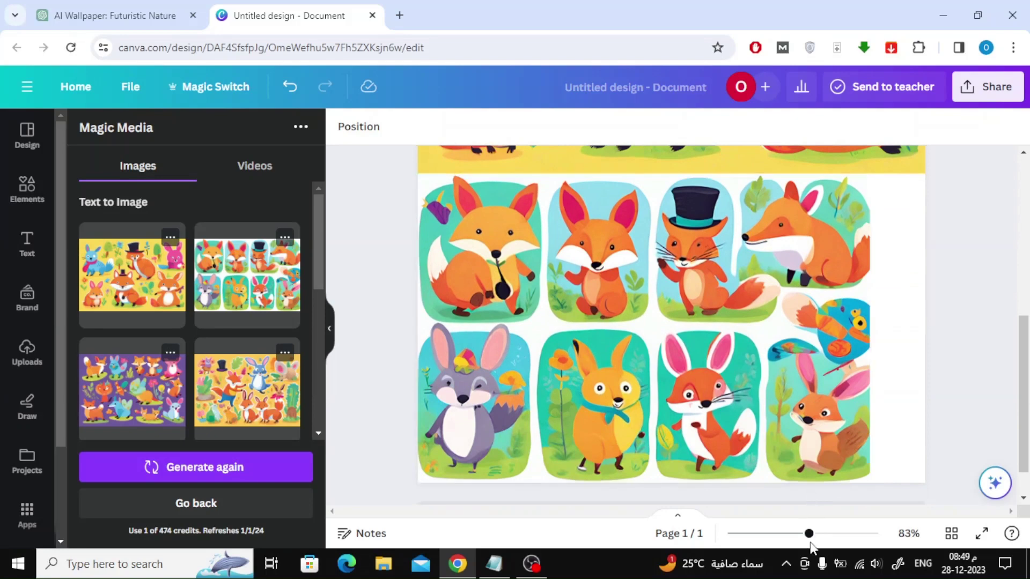
left_click_drag(809, 534, 795, 534)
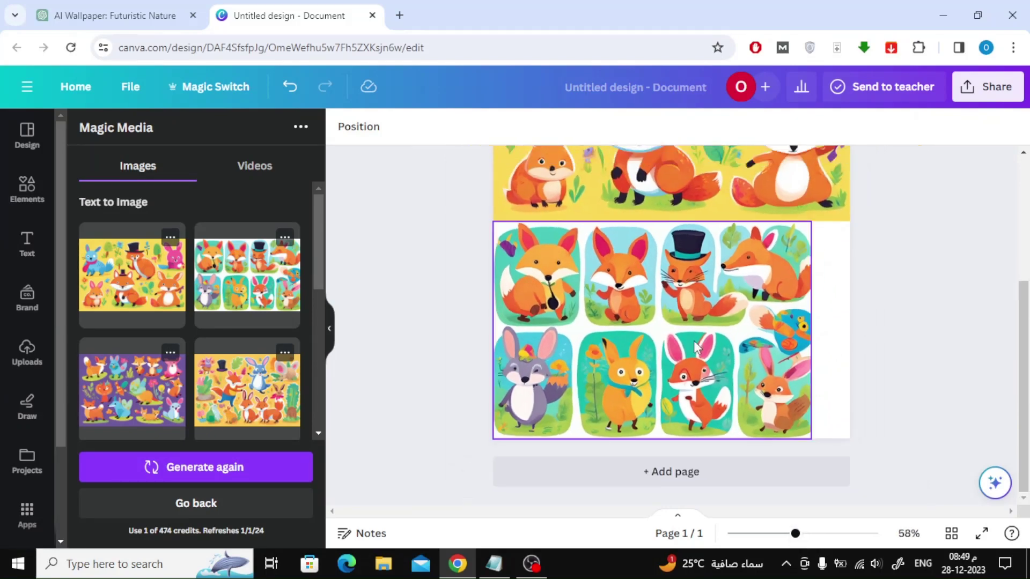
left_click(700, 319)
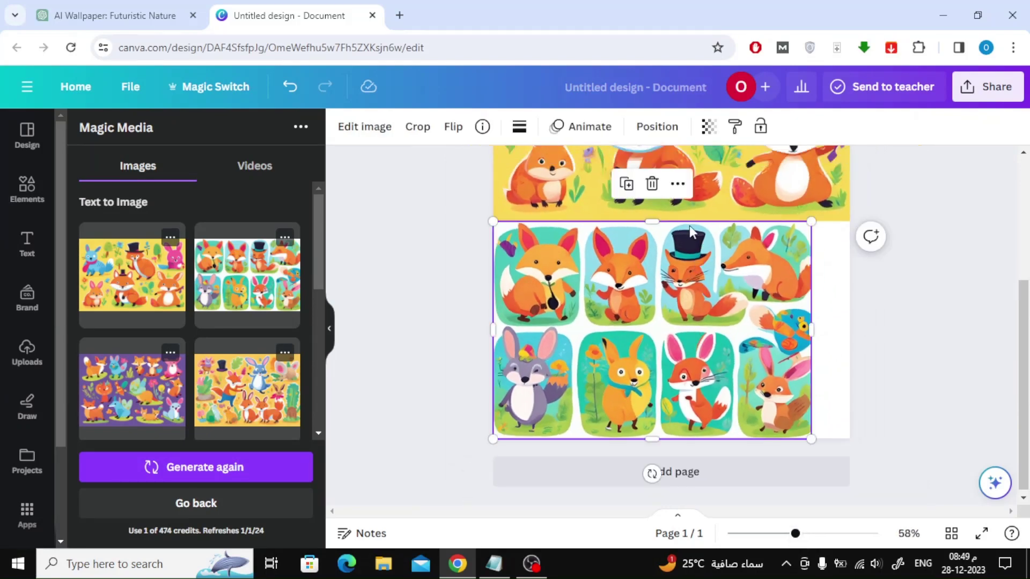
left_click(651, 185)
Place the yellow fox-and-rabbit image below the top image and enlarge it to fill the space
left_click(291, 403)
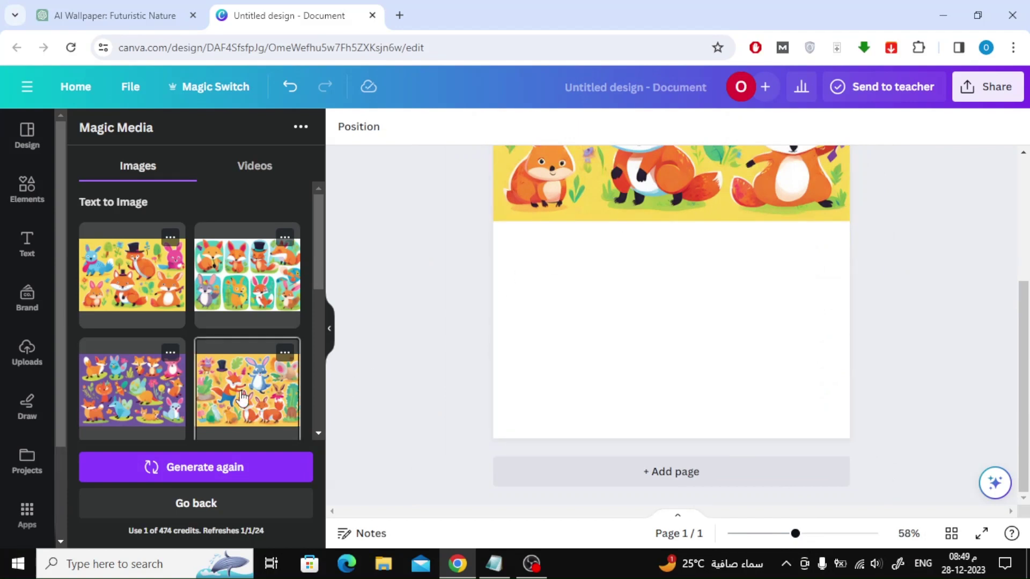
left_click_drag(670, 194, 620, 306)
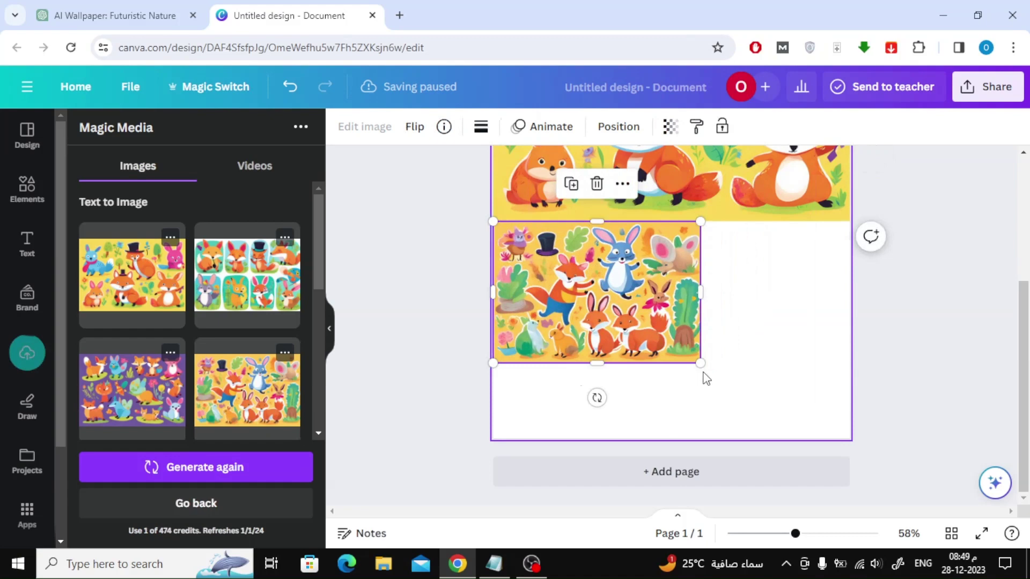
left_click_drag(700, 363, 802, 462)
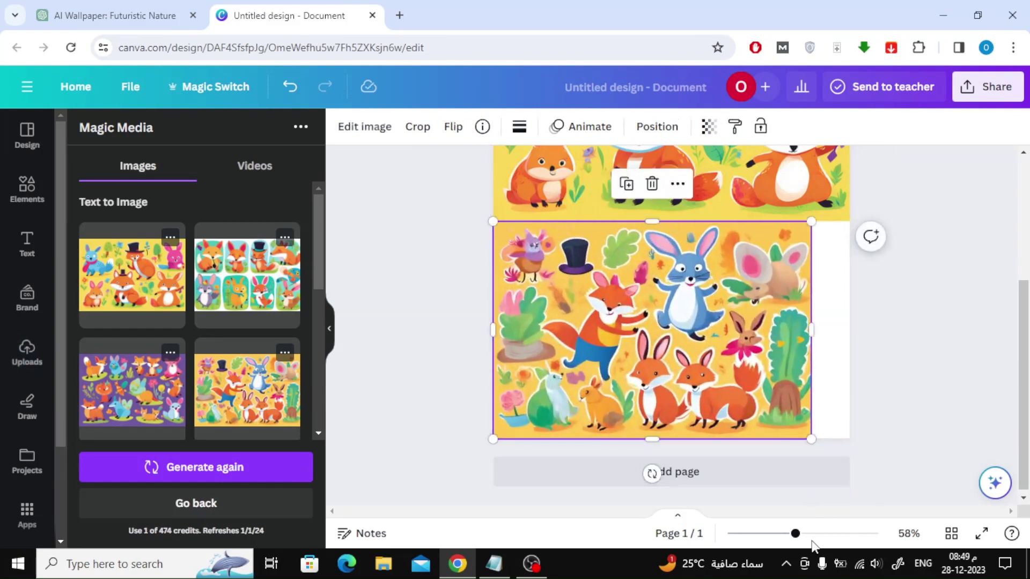
left_click_drag(796, 533, 812, 534)
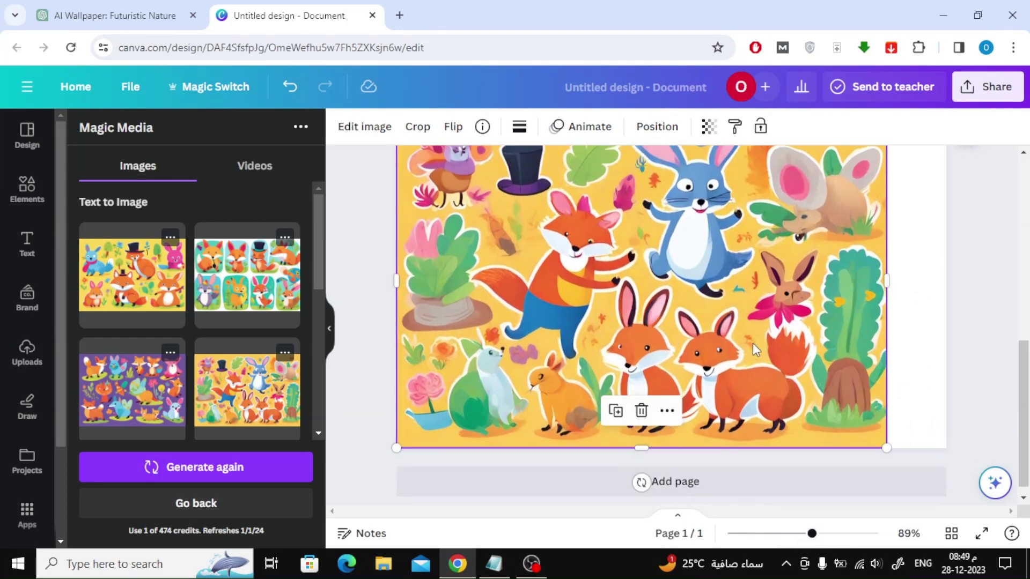
scroll(751, 343, "up", 5)
scroll(751, 345, "down", 2)
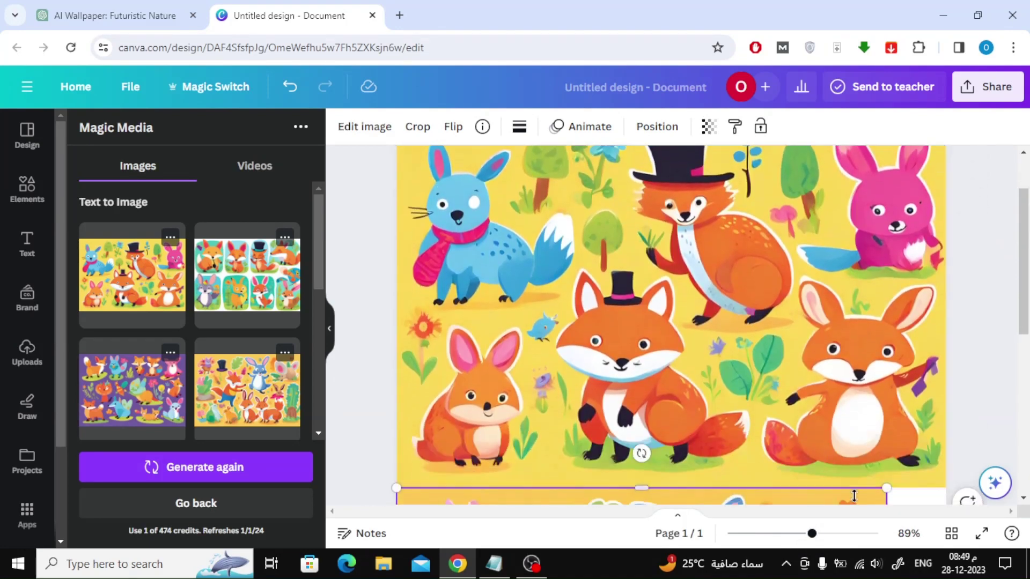
left_click_drag(812, 533, 796, 534)
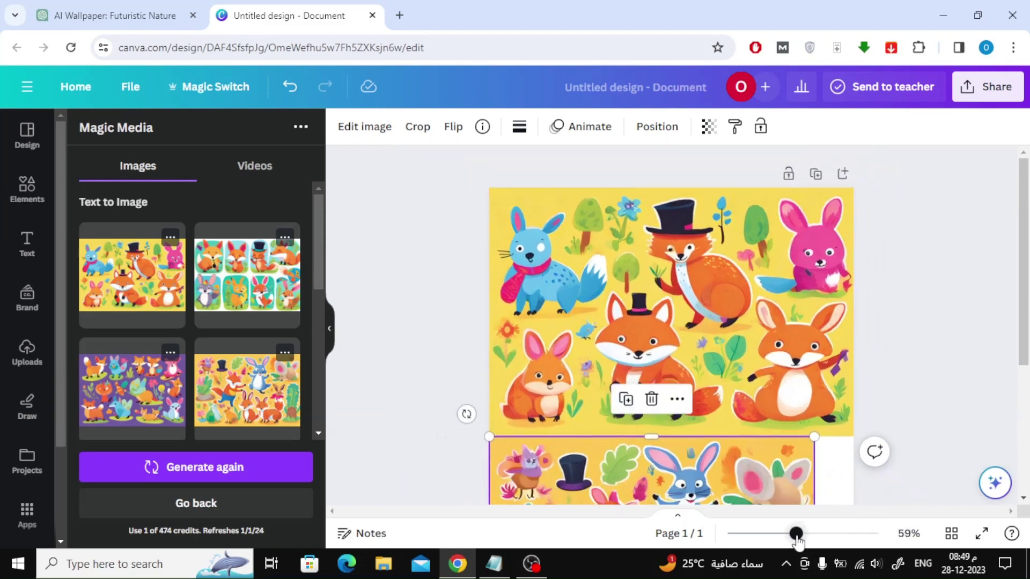
scroll(880, 319, "down", 2)
scroll(880, 320, "down", 3)
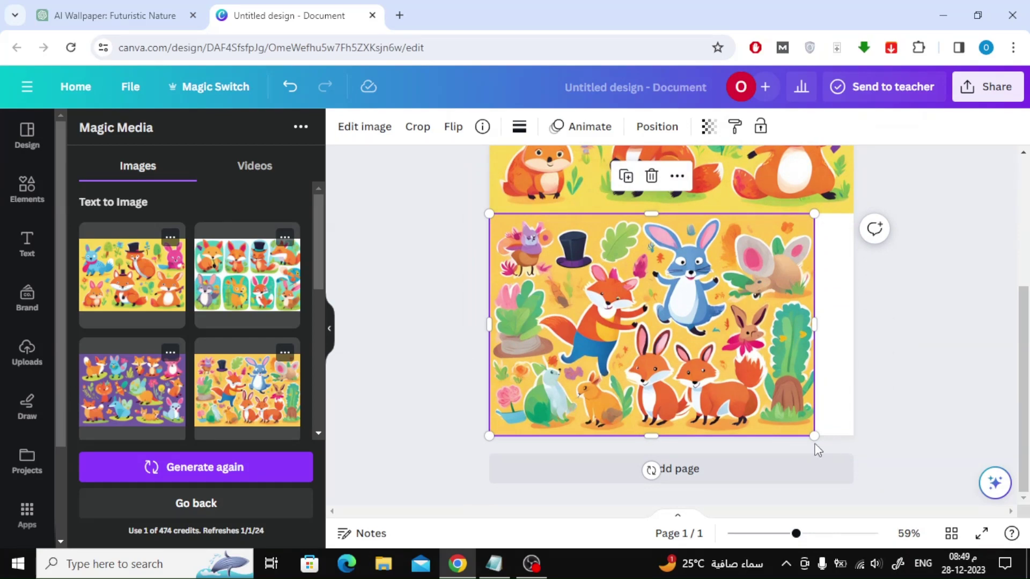
Add a blank second page and scroll ChatGPT to the five extra sticker prompts
left_click(708, 474)
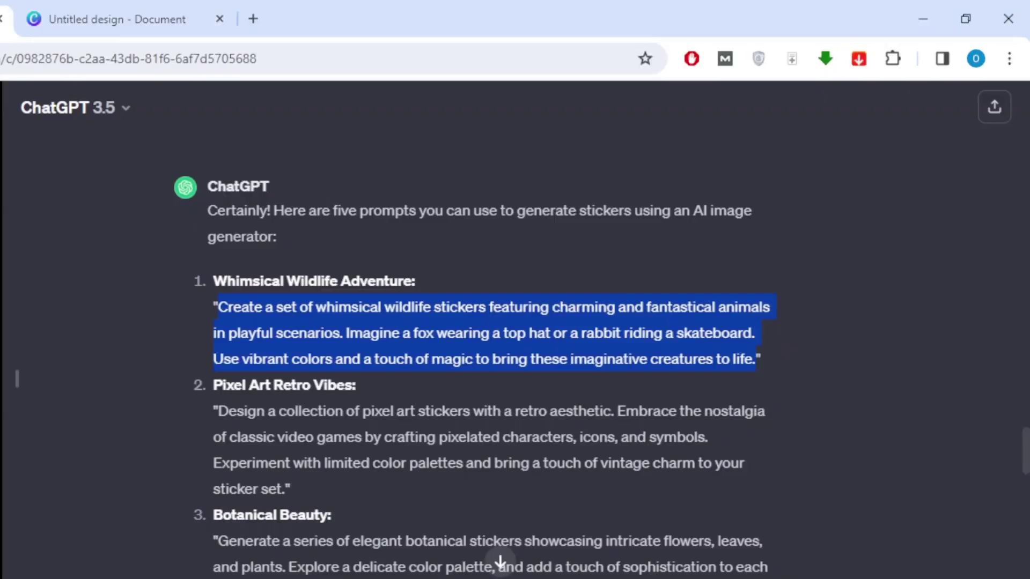
scroll(436, 265, "down", 2)
scroll(382, 258, "down", 2)
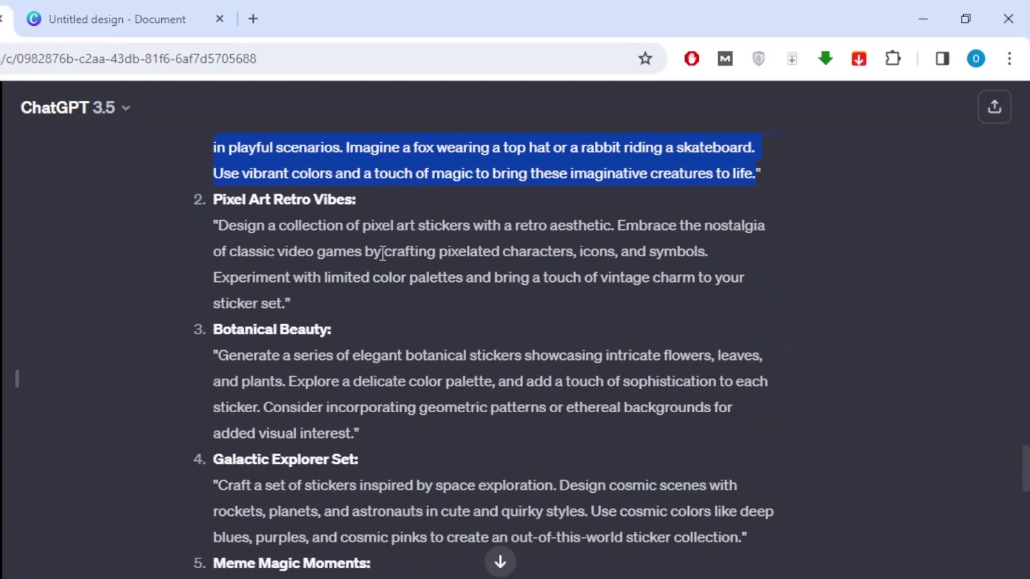
scroll(383, 252, "down", 2)
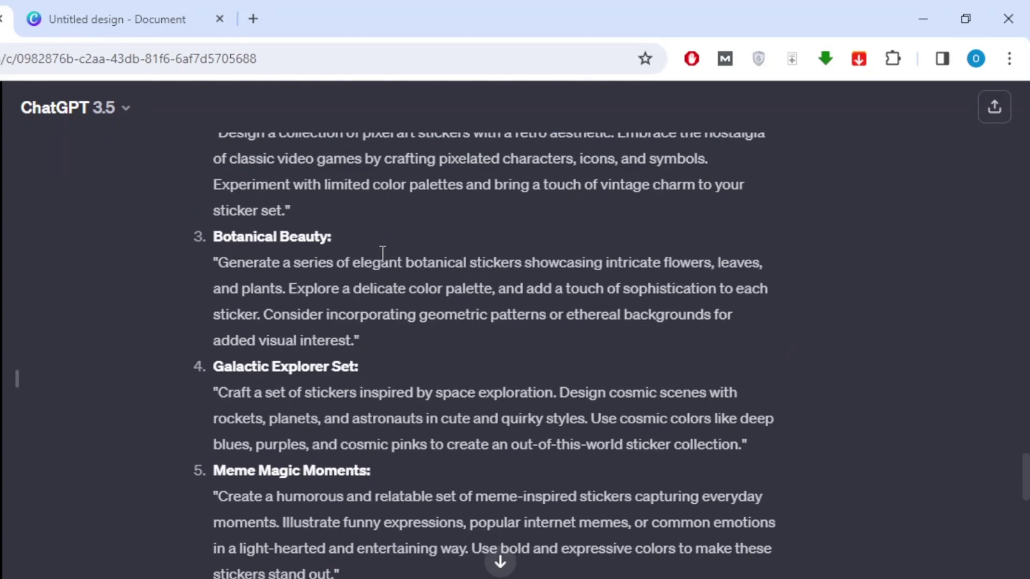
scroll(382, 252, "down", 2)
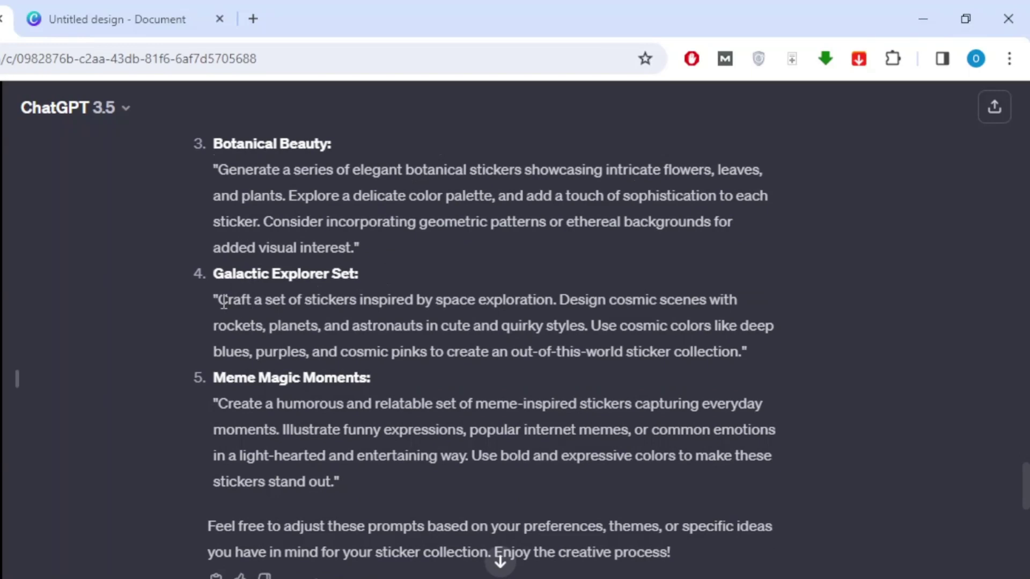
scroll(271, 317, "down", 2)
scroll(271, 324, "down", 6)
scroll(272, 324, "down", 2)
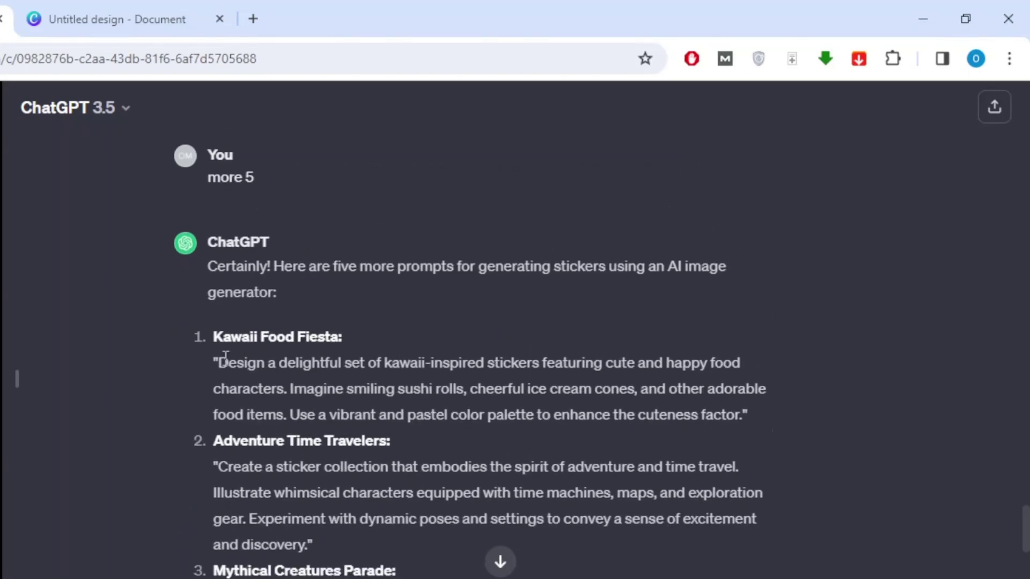
Replace the Magic Media prompt with the Kawaii Food Fiesta text and generate images
mouse_move(216, 364)
left_mouse_down()
mouse_move(575, 416)
mouse_move(749, 416)
left_mouse_up()
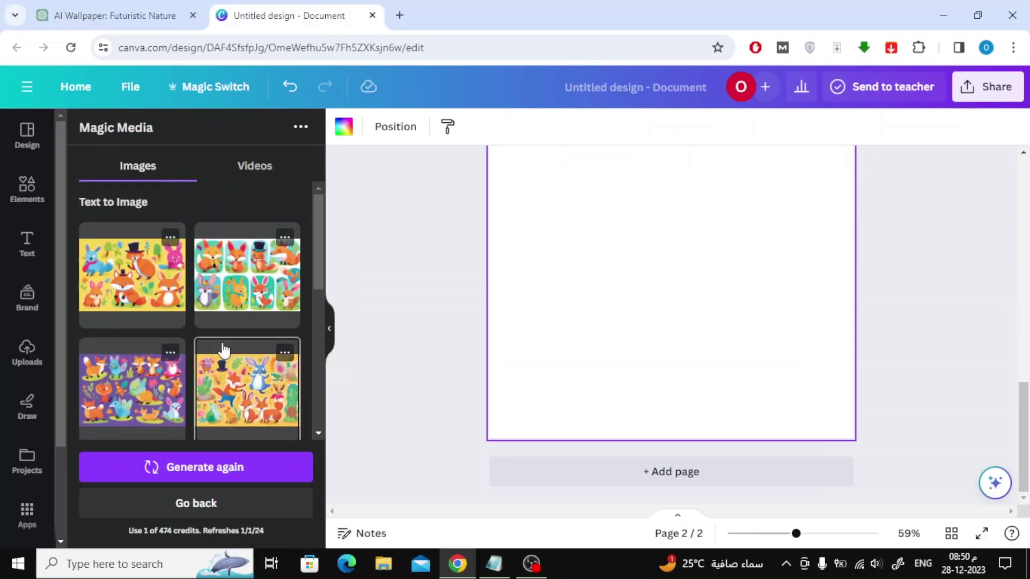
key("ctrl+a")
key("ctrl+v")
scroll(224, 424, "down", 2)
left_click(201, 469)
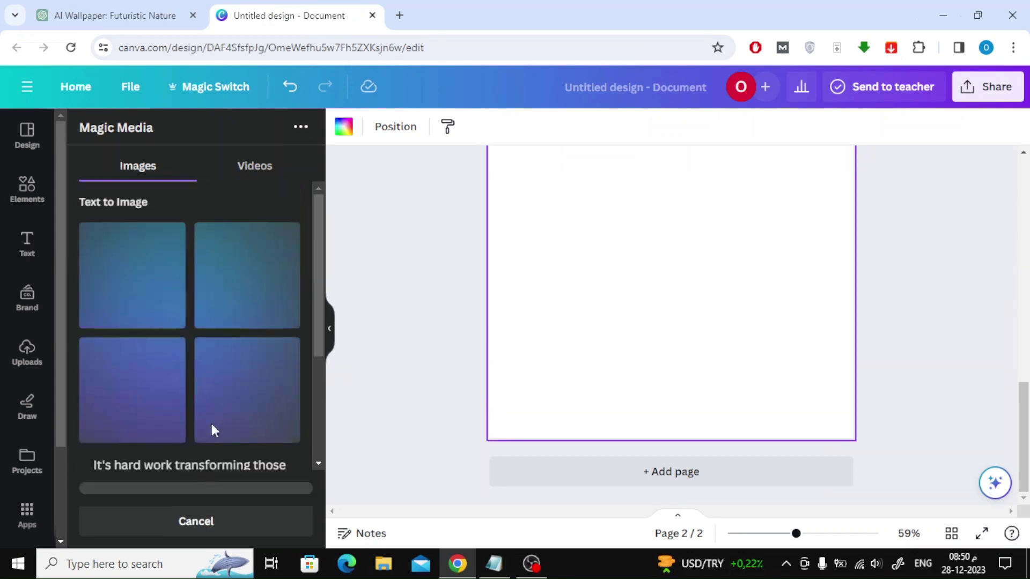
Place the mint-green food sticker image across the top of page 2 at page width
scroll(651, 327, "up", 5)
scroll(884, 349, "up", 5)
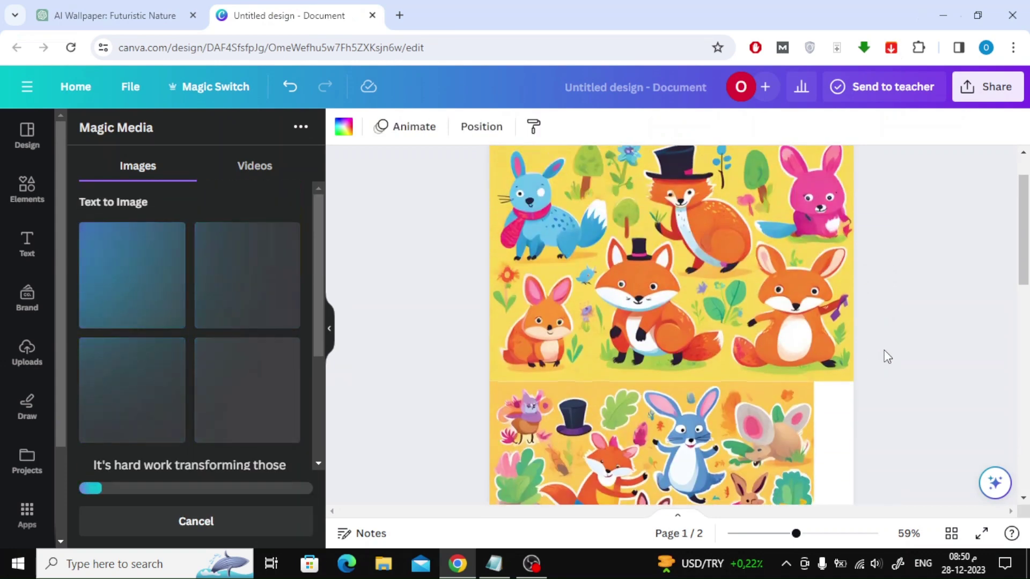
scroll(885, 354, "down", 6)
scroll(885, 354, "down", 3)
scroll(885, 354, "down", 1)
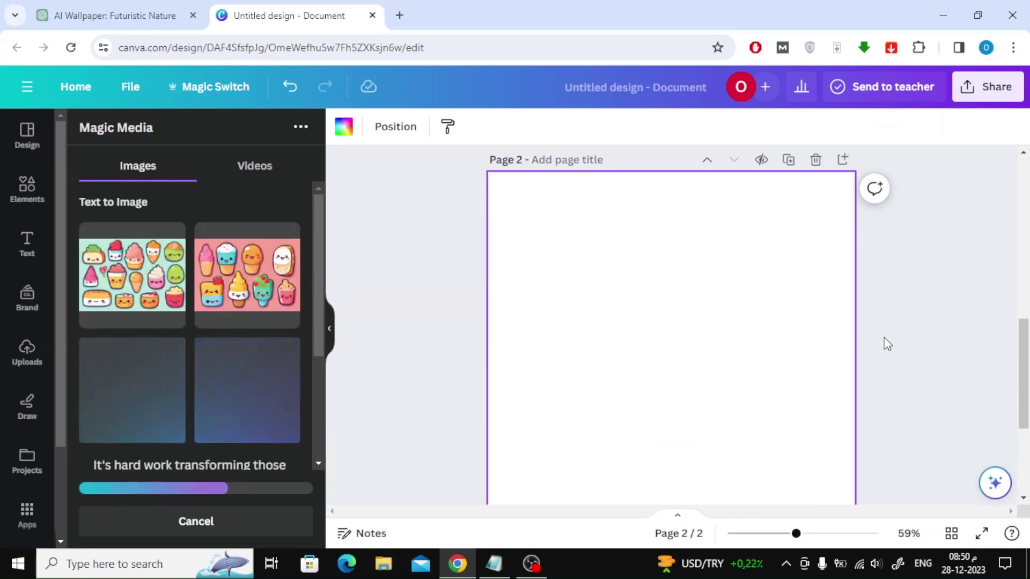
scroll(888, 343, "down", 1)
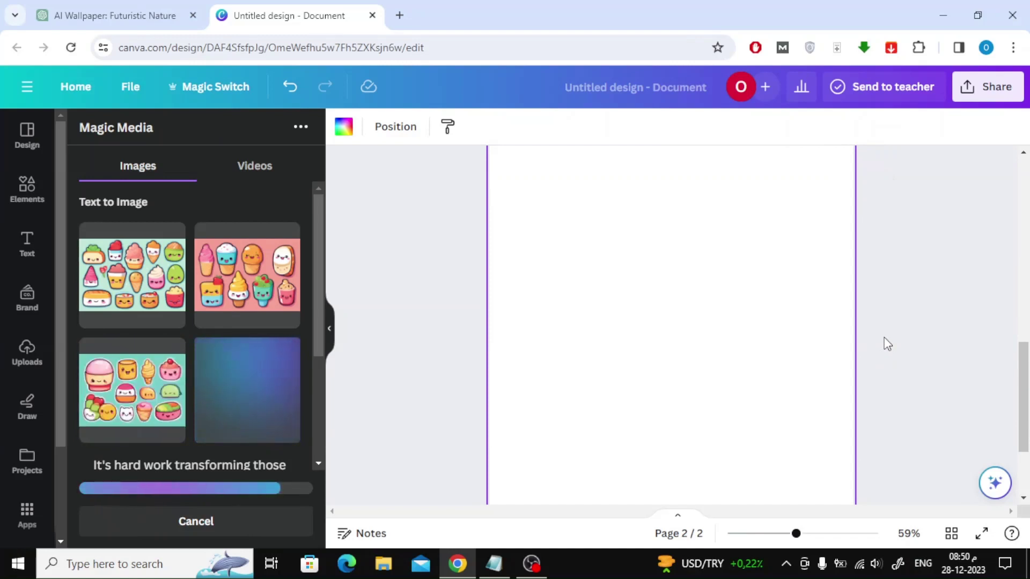
scroll(888, 344, "up", 1)
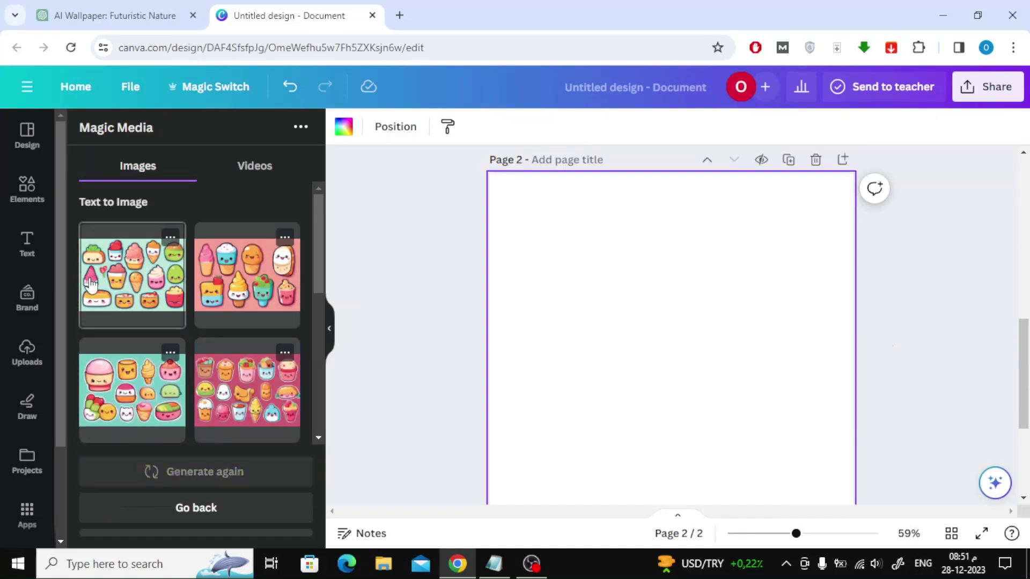
left_click(132, 275)
left_click_drag(621, 381, 547, 217)
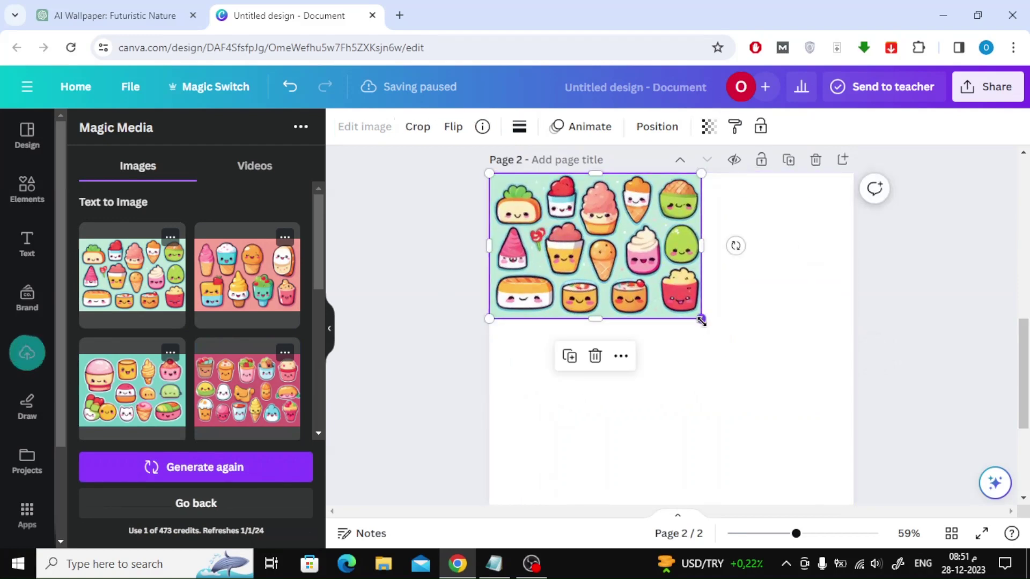
left_click_drag(701, 315, 830, 455)
Add the pink food sticker image below it and enlarge it
scroll(899, 308, "down", 3)
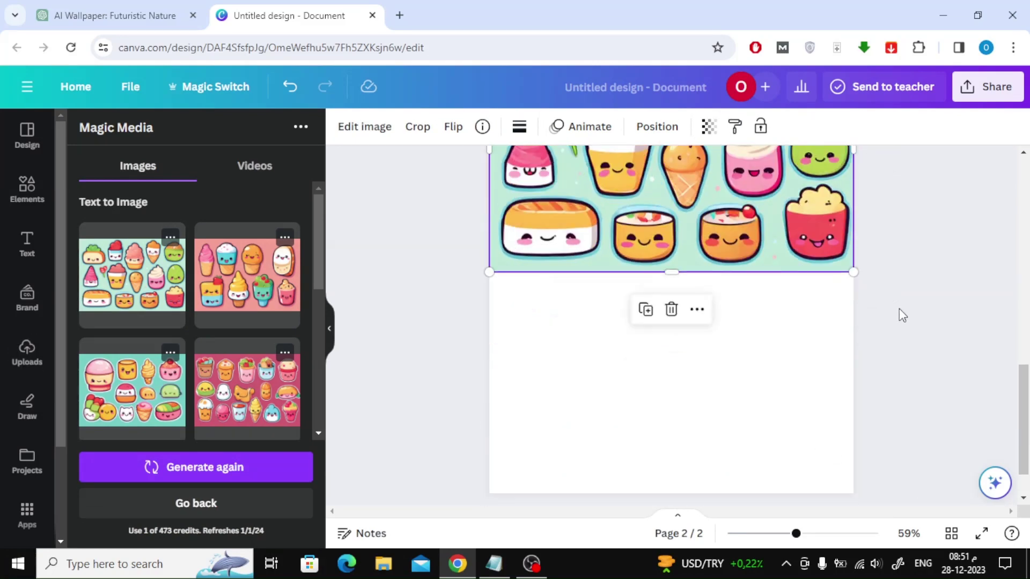
left_click(230, 279)
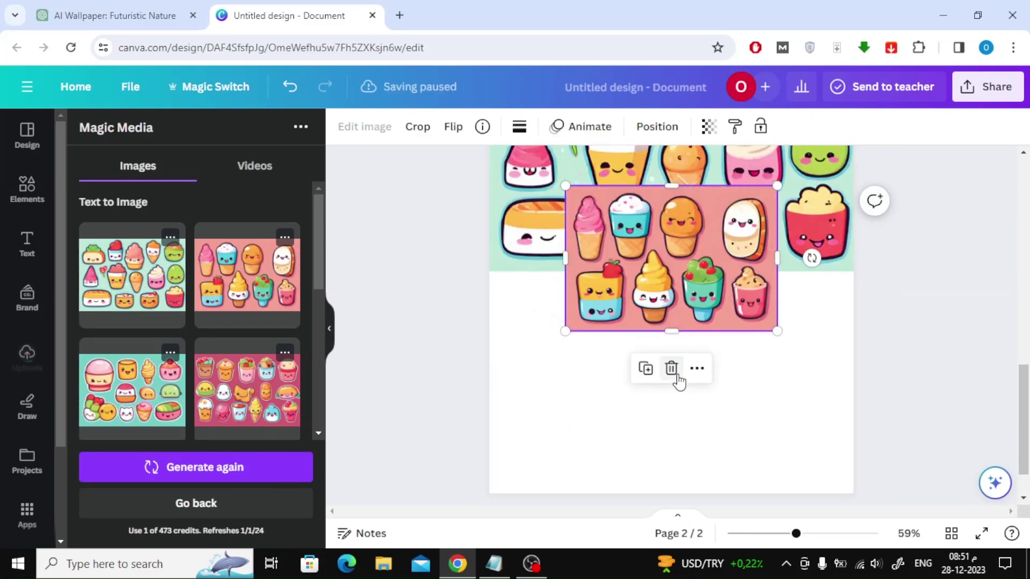
left_click_drag(671, 300, 593, 386)
left_click_drag(701, 417, 809, 490)
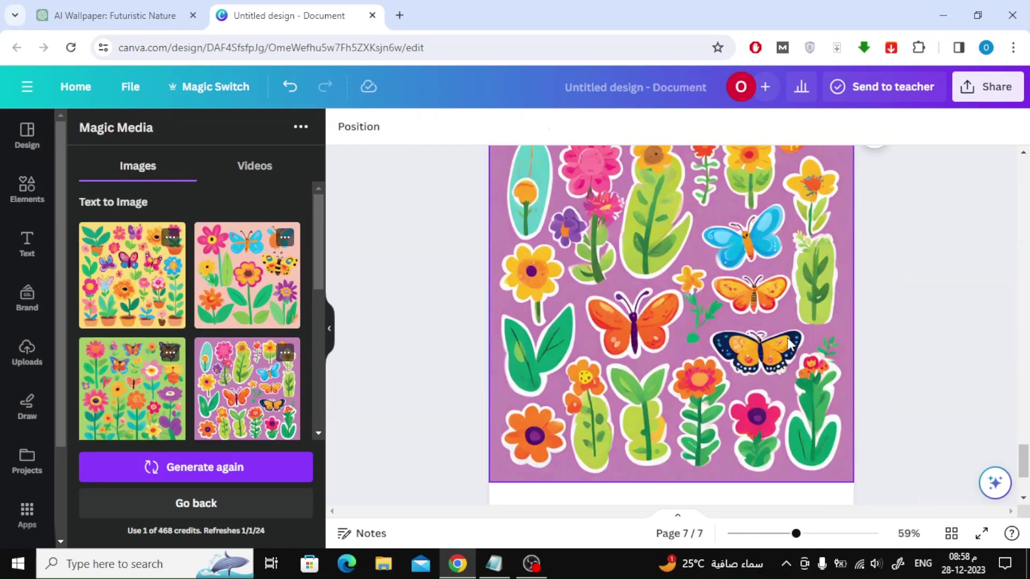
Apply BG Remover to the sea-turtle sticker sheet on page 6 via Edit image
scroll(788, 343, "up", 10)
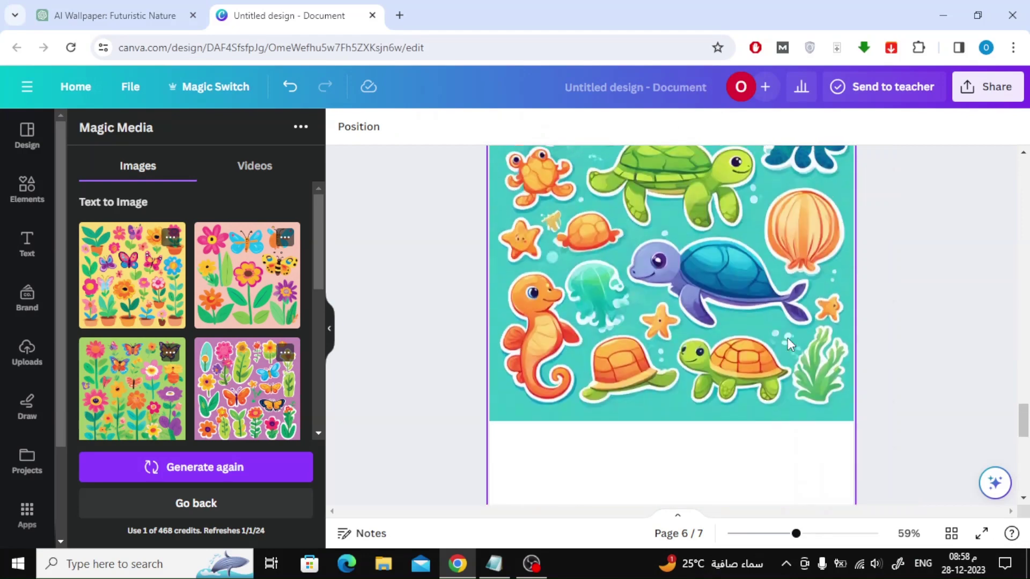
scroll(787, 338, "up", 2)
scroll(787, 338, "up", 1)
left_click(671, 301)
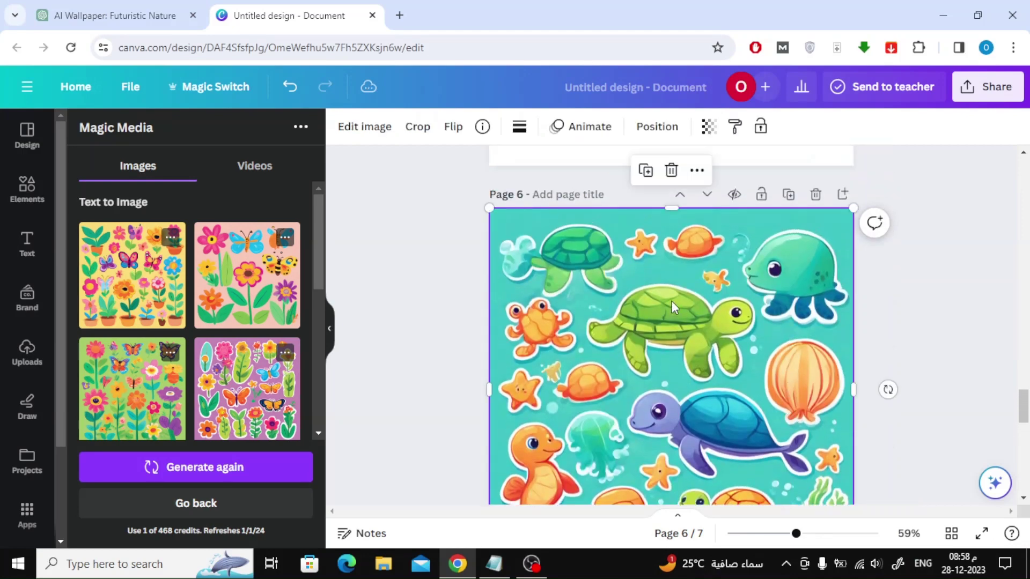
left_click(360, 129)
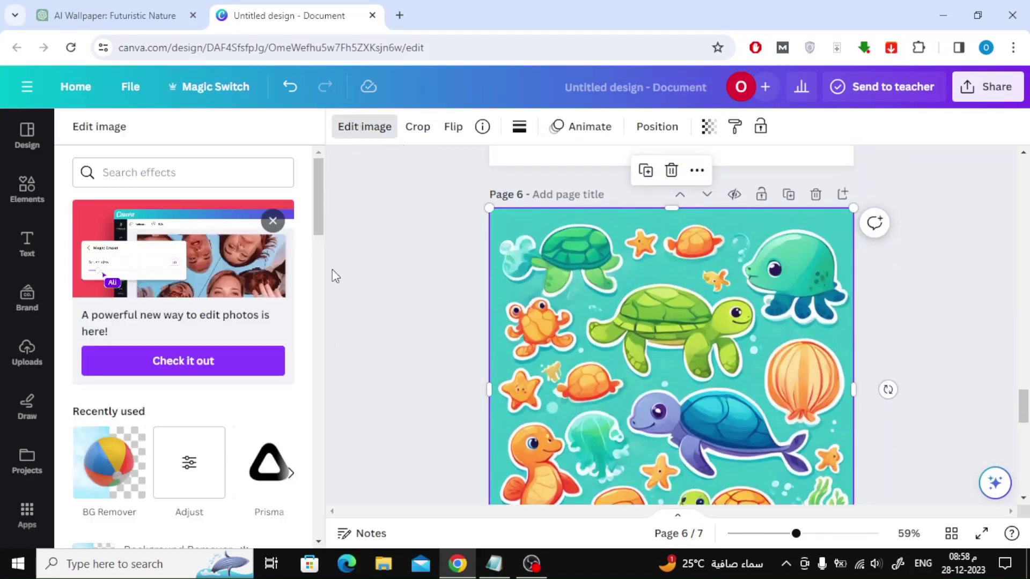
left_click(106, 489)
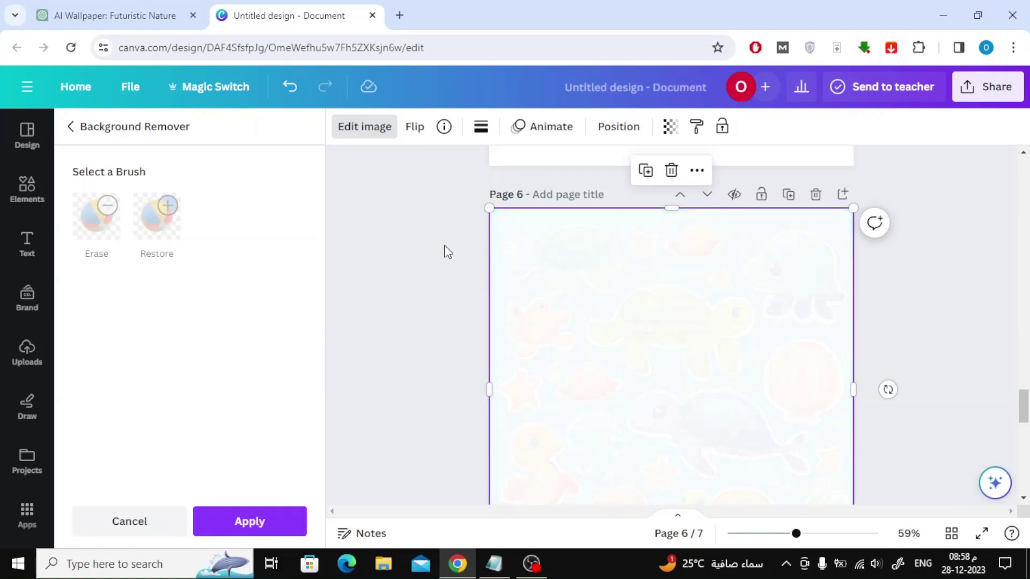
scroll(509, 280, "down", 2)
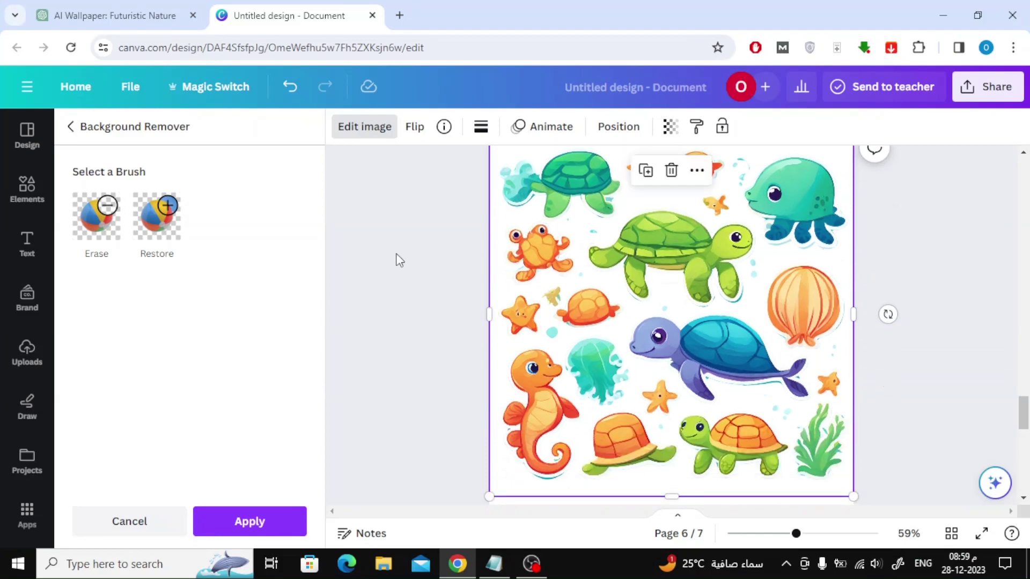
With the Erase brush, wipe the top-left splash, turtles, starfish, fish and orange crab
left_click(78, 222)
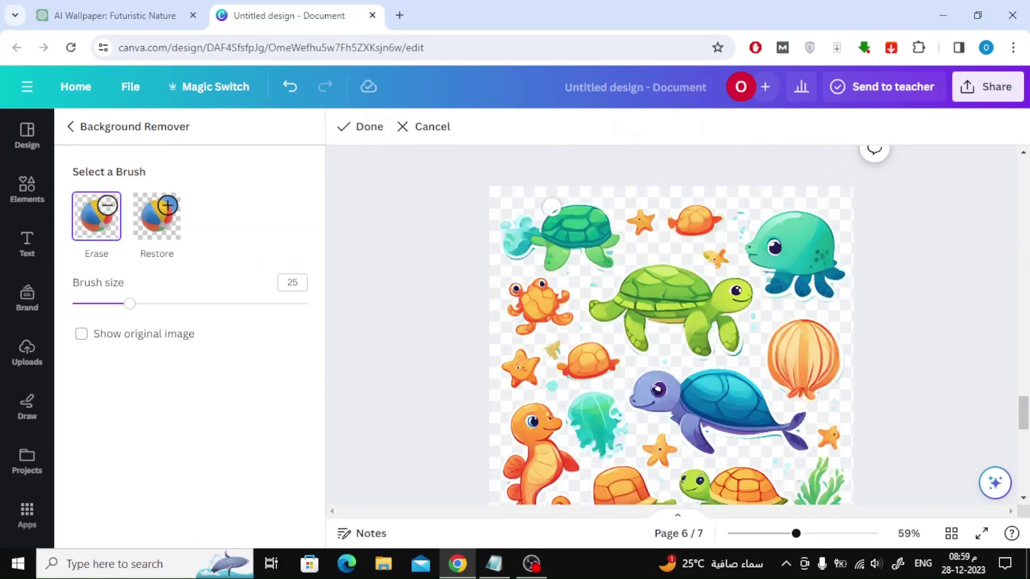
left_click_drag(520, 215, 615, 212)
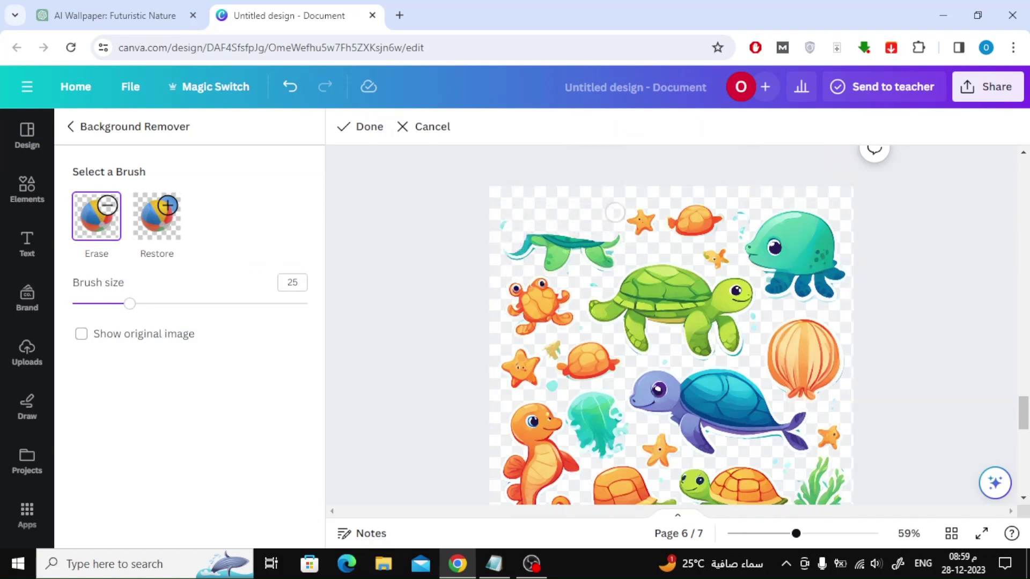
mouse_move(588, 217)
left_mouse_down()
mouse_move(673, 211)
mouse_move(718, 258)
left_mouse_up()
left_click_drag(660, 229, 611, 258)
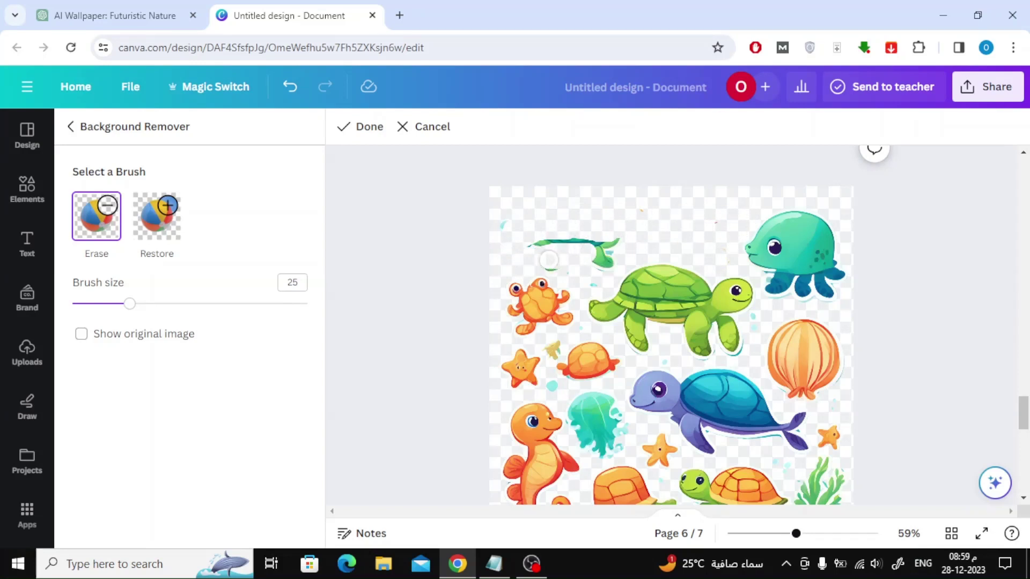
left_click_drag(519, 268, 549, 256)
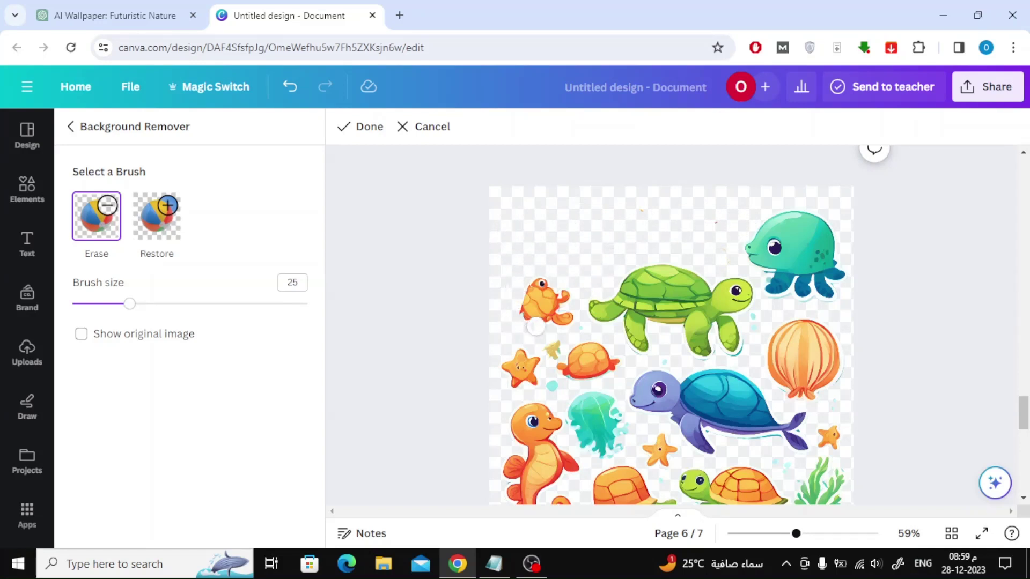
Enlarge the eraser brush and erase the squiggle, small starfish and orange turtle shell
scroll(549, 256, "down", 1)
left_click_drag(129, 304, 140, 303)
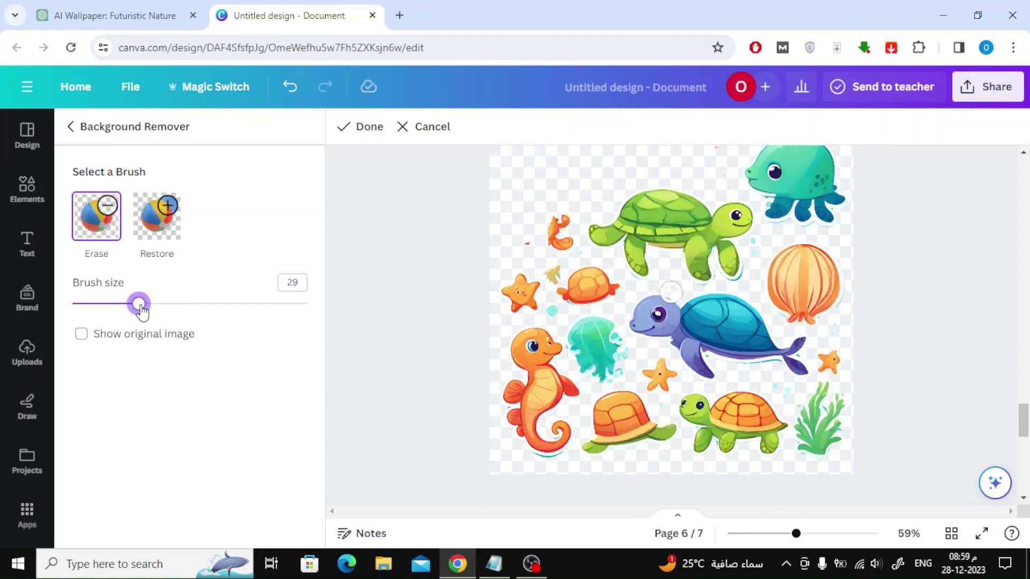
left_click_drag(550, 215, 572, 315)
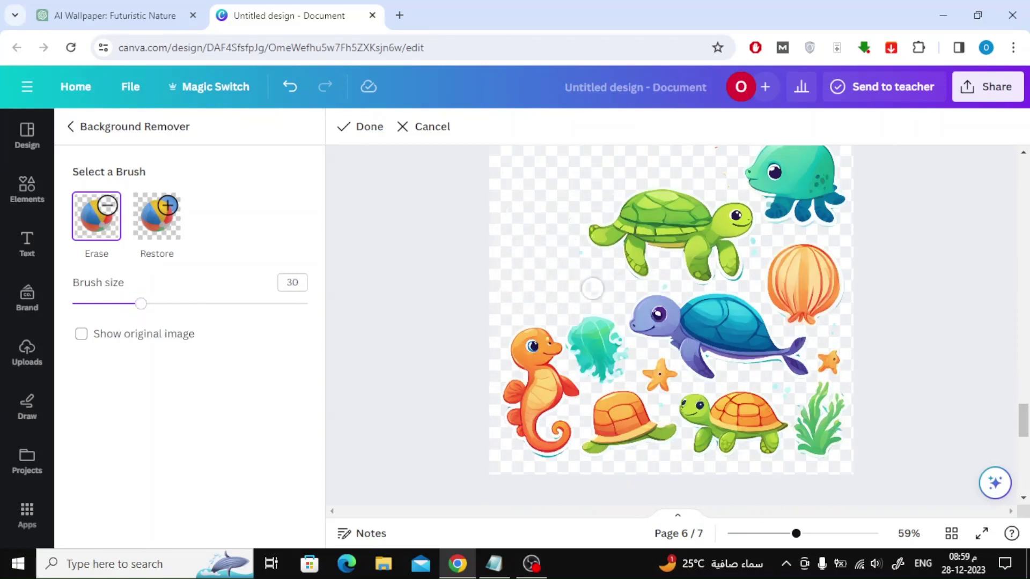
mouse_move(617, 440)
left_mouse_down()
mouse_move(662, 373)
mouse_move(622, 397)
mouse_move(643, 435)
mouse_move(643, 410)
left_mouse_up()
mouse_move(759, 370)
left_mouse_down()
mouse_move(827, 361)
mouse_move(805, 384)
mouse_move(785, 354)
mouse_move(805, 327)
mouse_move(821, 390)
mouse_move(776, 346)
mouse_move(804, 365)
left_mouse_up()
scroll(847, 331, "up", 2)
scroll(839, 362, "down", 2)
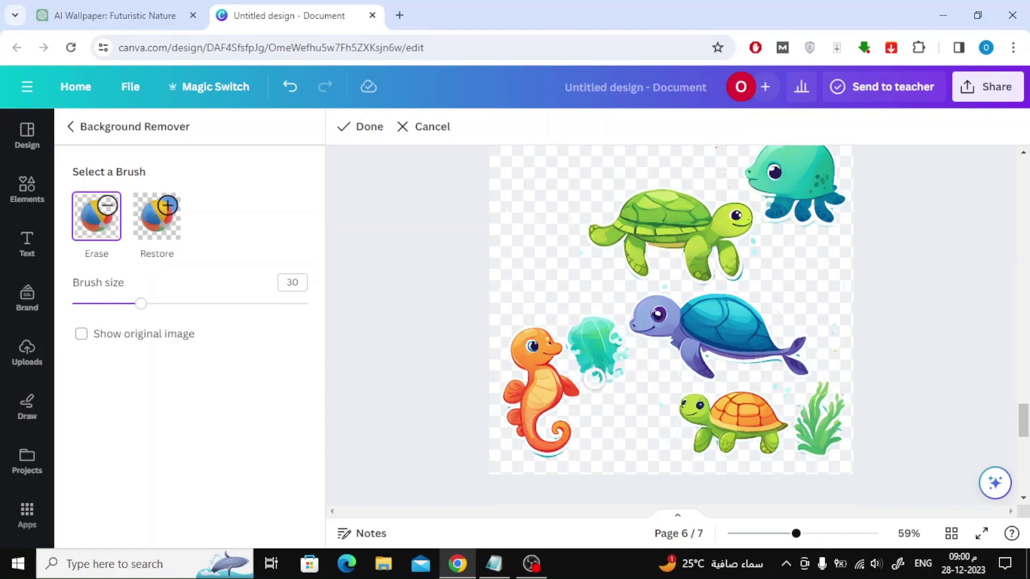
Confirm the erase edits, then scroll up to the gadget and cloud-and-moon pages
left_click(368, 127)
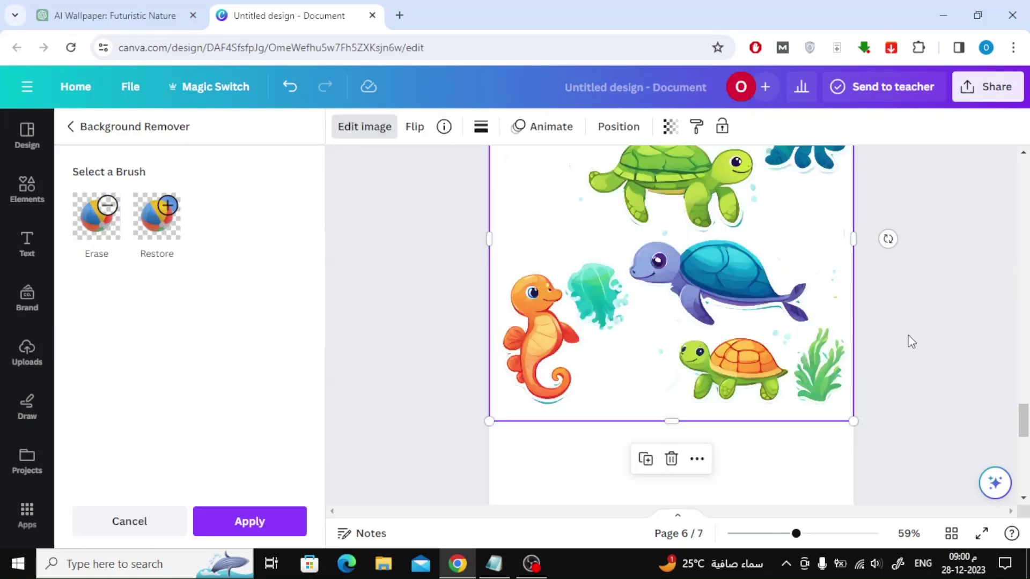
scroll(905, 346, "up", 2)
scroll(900, 309, "up", 3)
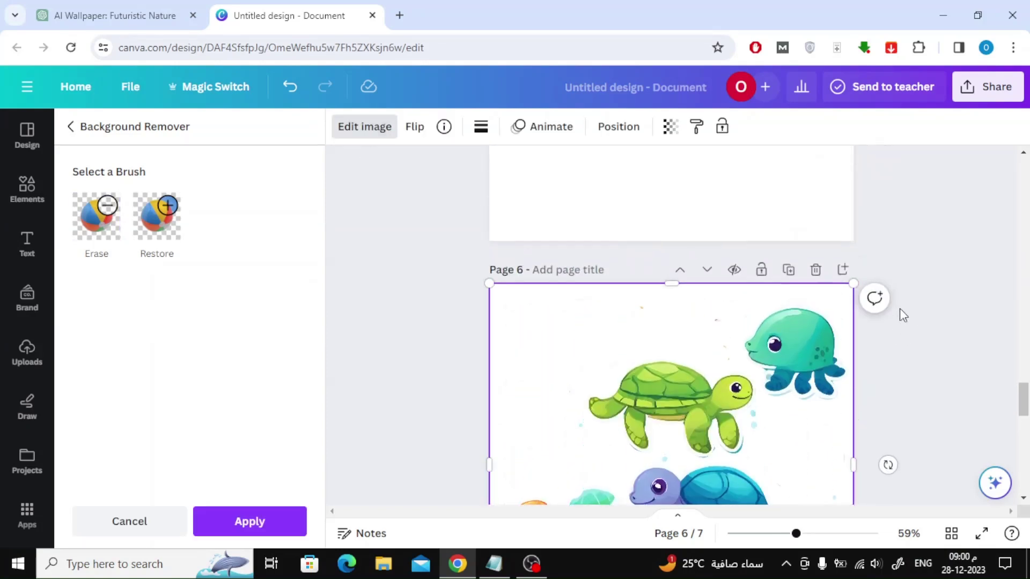
scroll(900, 310, "up", 4)
scroll(900, 310, "up", 5)
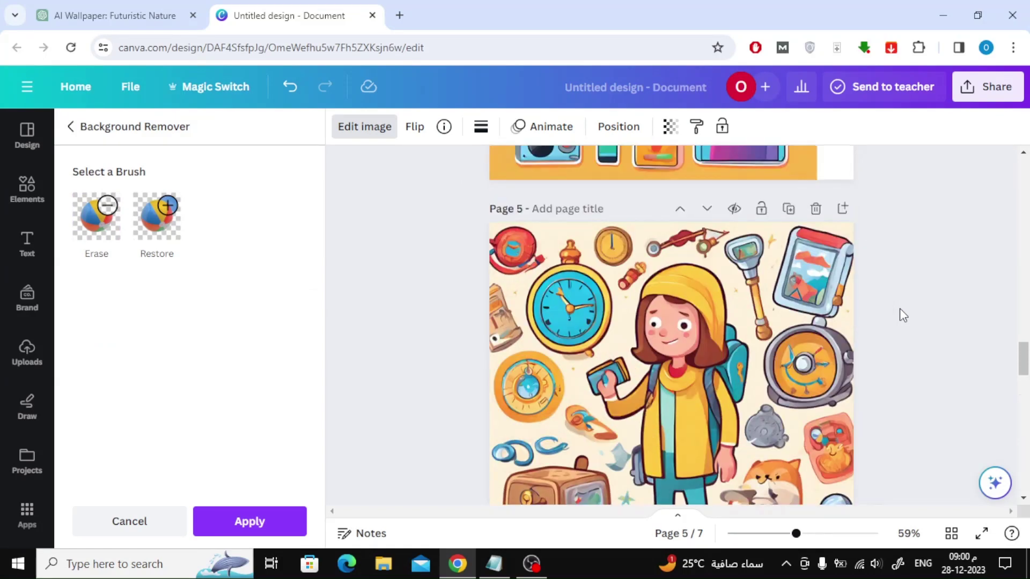
scroll(900, 310, "up", 3)
scroll(899, 309, "down", 3)
scroll(900, 309, "up", 4)
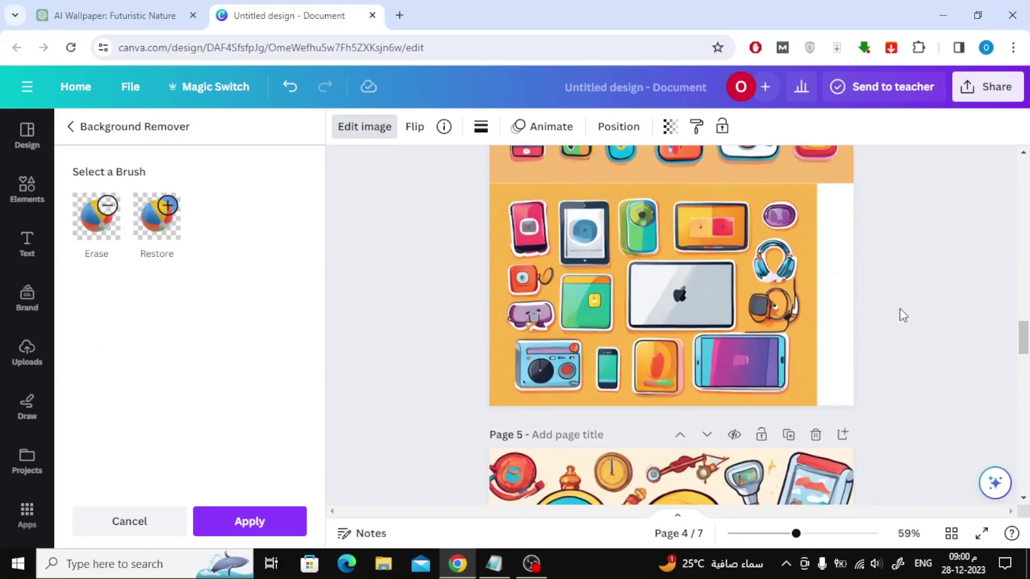
scroll(899, 309, "up", 1)
scroll(900, 309, "up", 3)
scroll(900, 310, "up", 1)
scroll(899, 309, "up", 3)
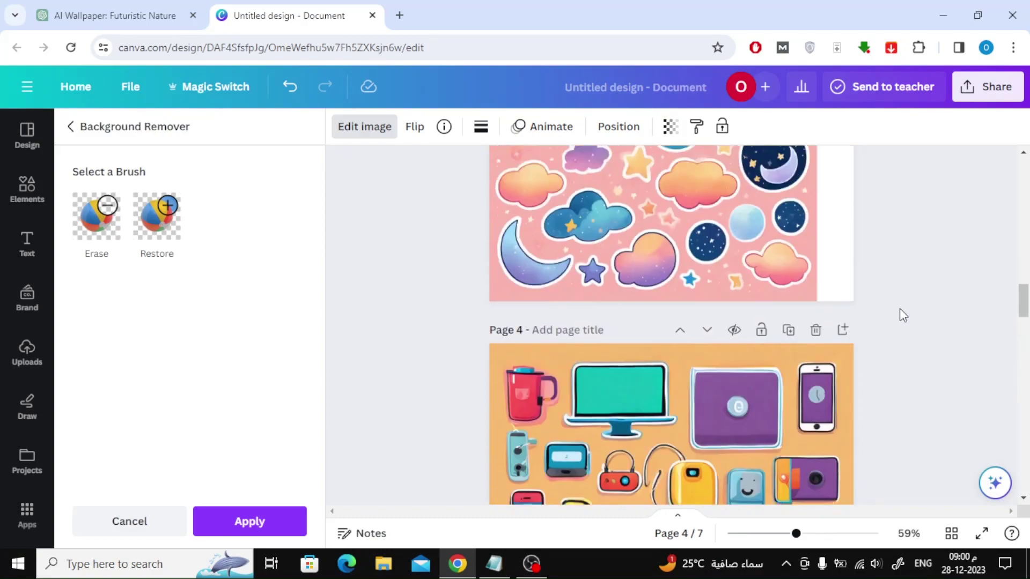